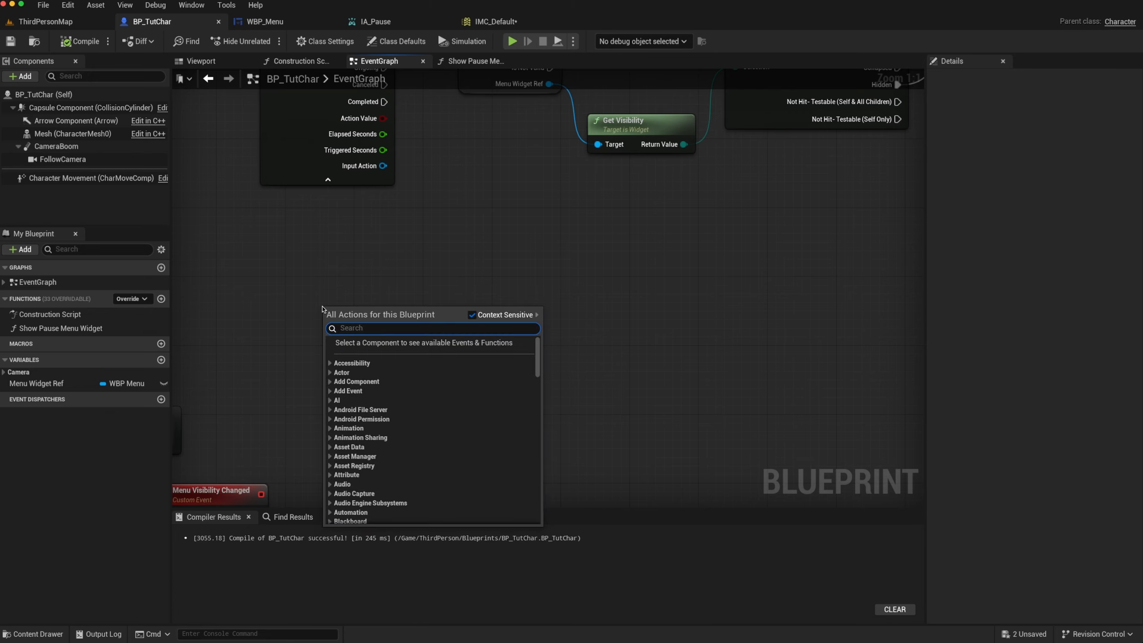
Add an IA_Quit enhanced input action event to the event graph and expand its additional execution pins
type("ia_quit")
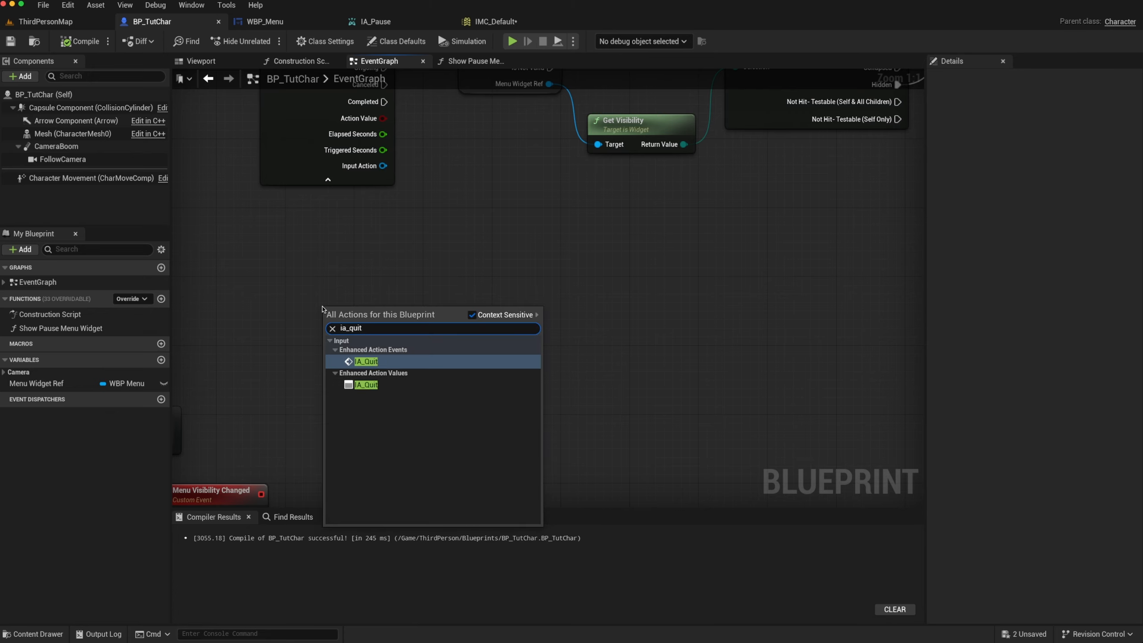
key("Return")
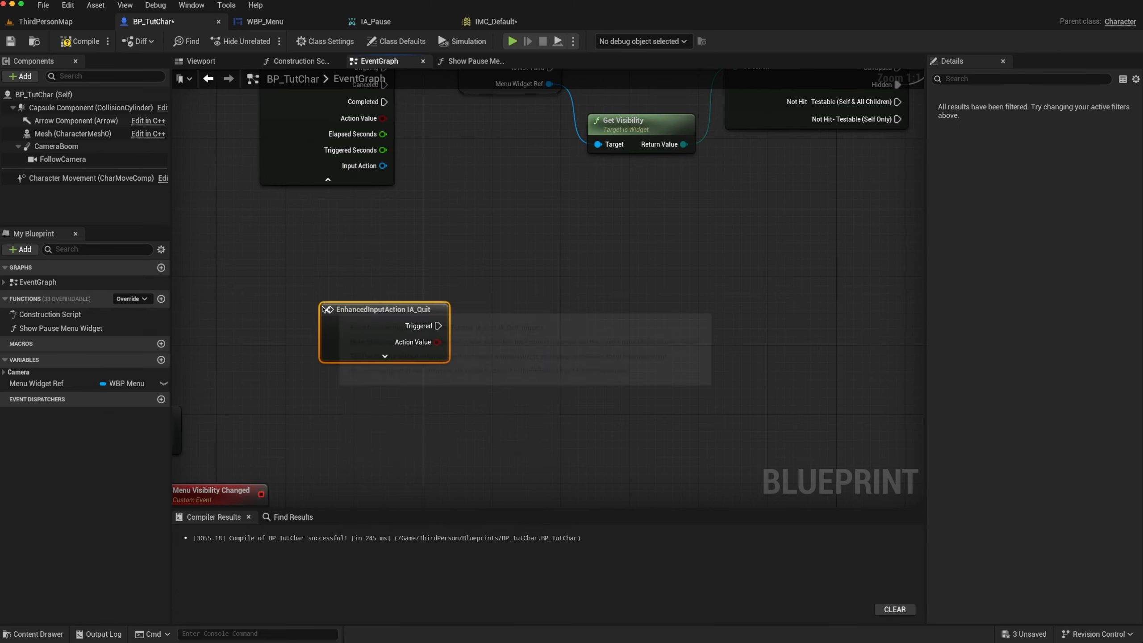
left_click(384, 358)
Add a Quit Game node wired from the IA_Quit event's Started output and move it farther away, level with that output
left_click_drag(438, 342, 584, 343)
type("quit ga")
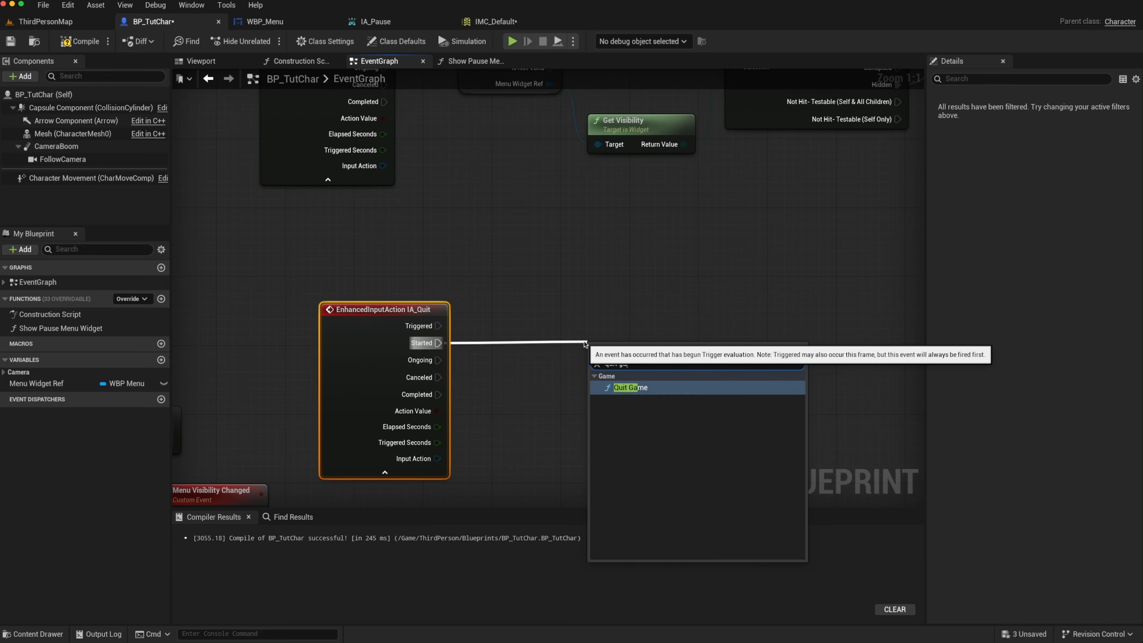
key("Return")
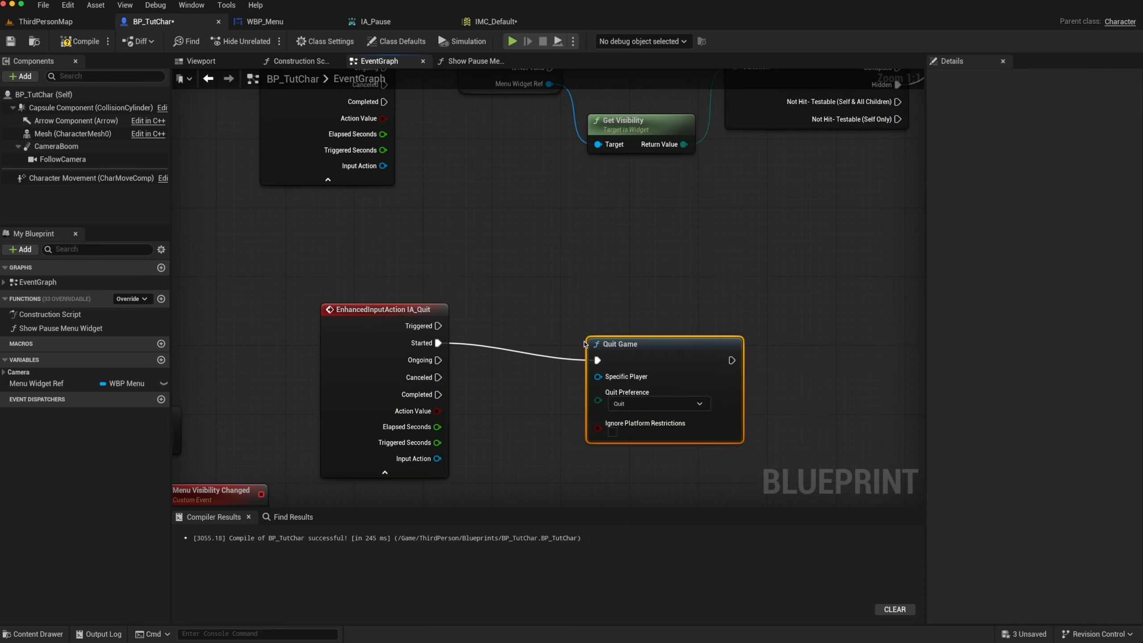
left_click_drag(643, 349, 751, 331)
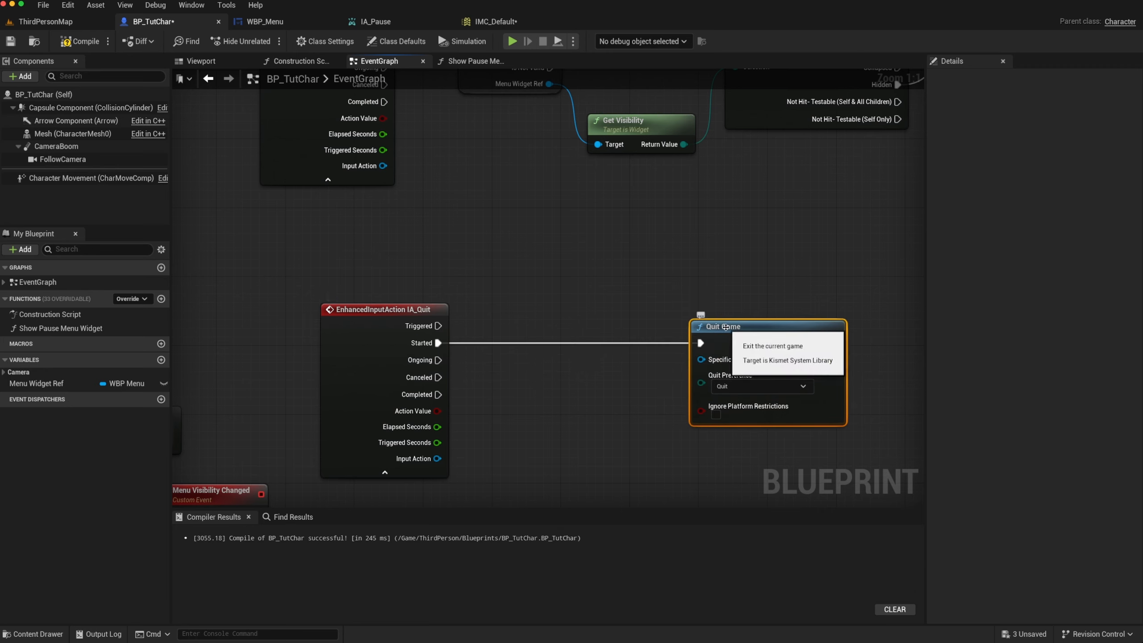
left_click_drag(723, 326, 781, 326)
Insert a Print String node between Started and Quit Game, with the In String text "QUIT GAME"
left_click_drag(438, 342, 509, 340)
type("pr")
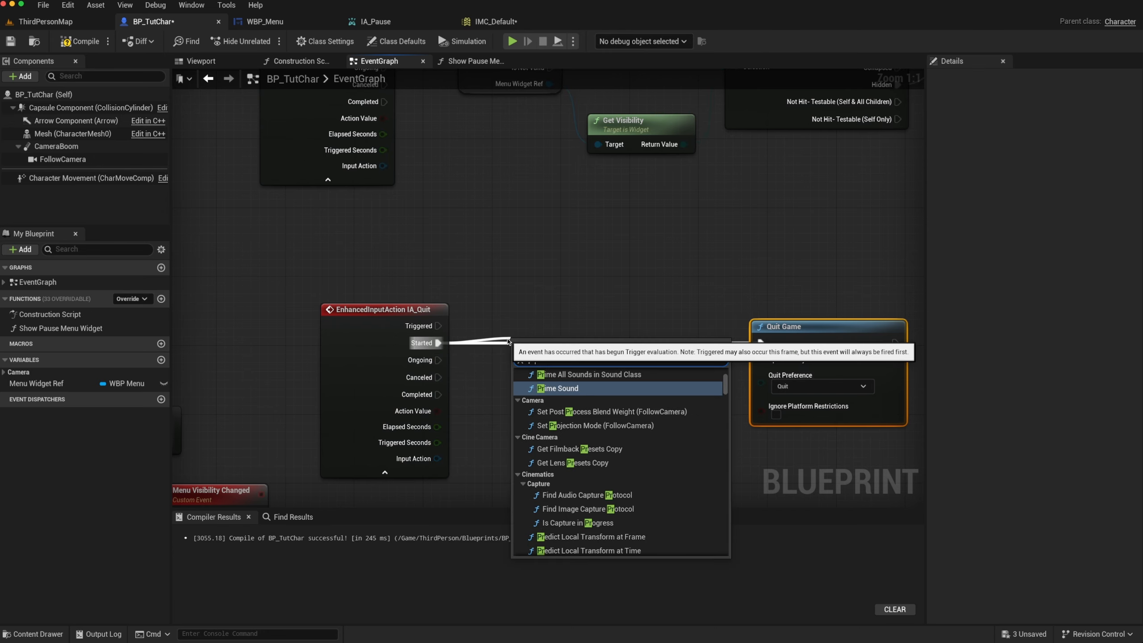
left_click(570, 378)
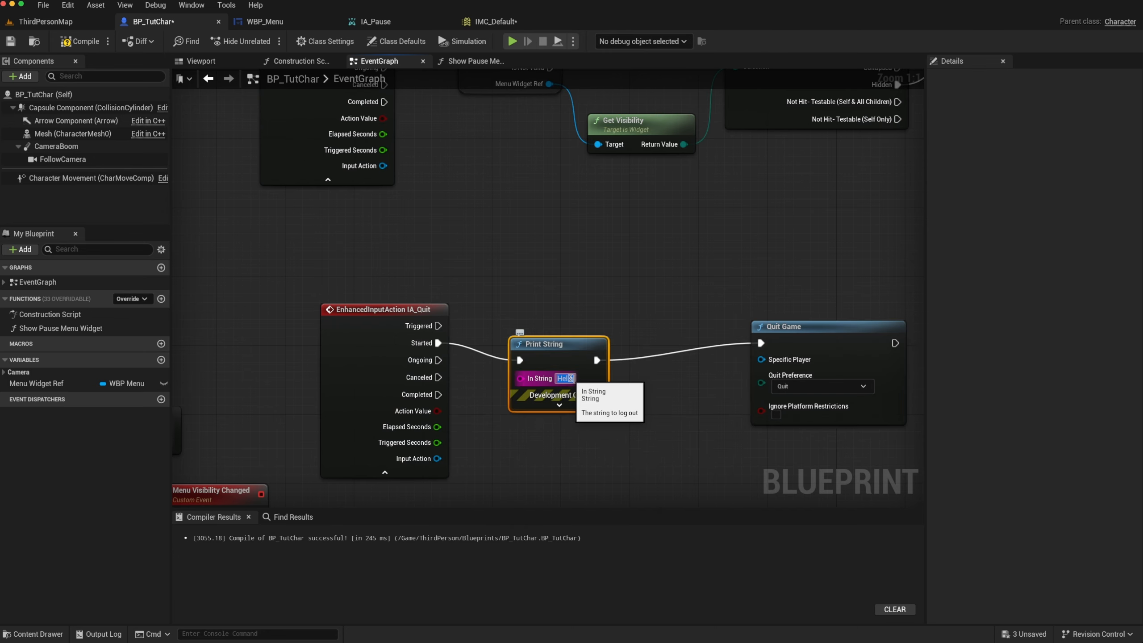
type("WUI AI")
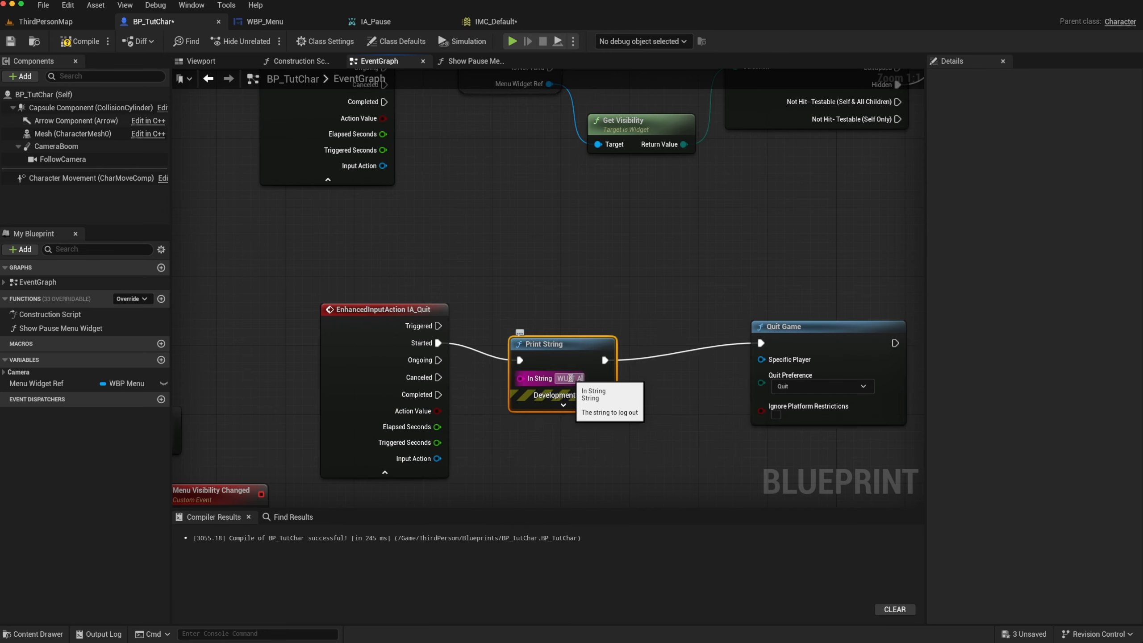
key("BackSpace")
key("BackSpace")
key("BackSpace")
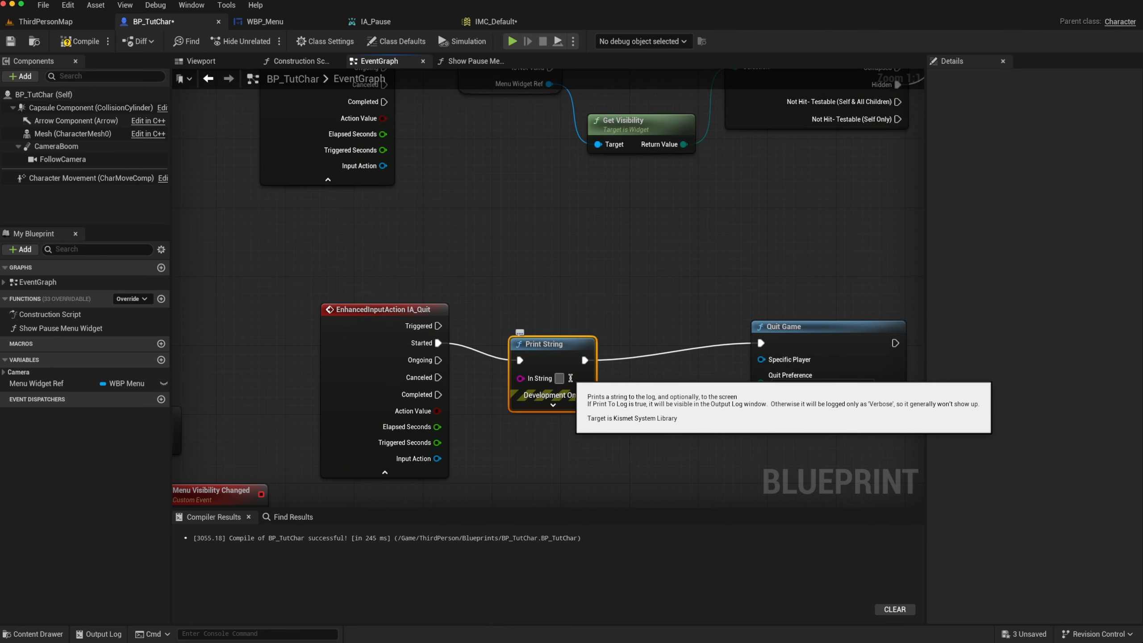
type("QUIT GAME")
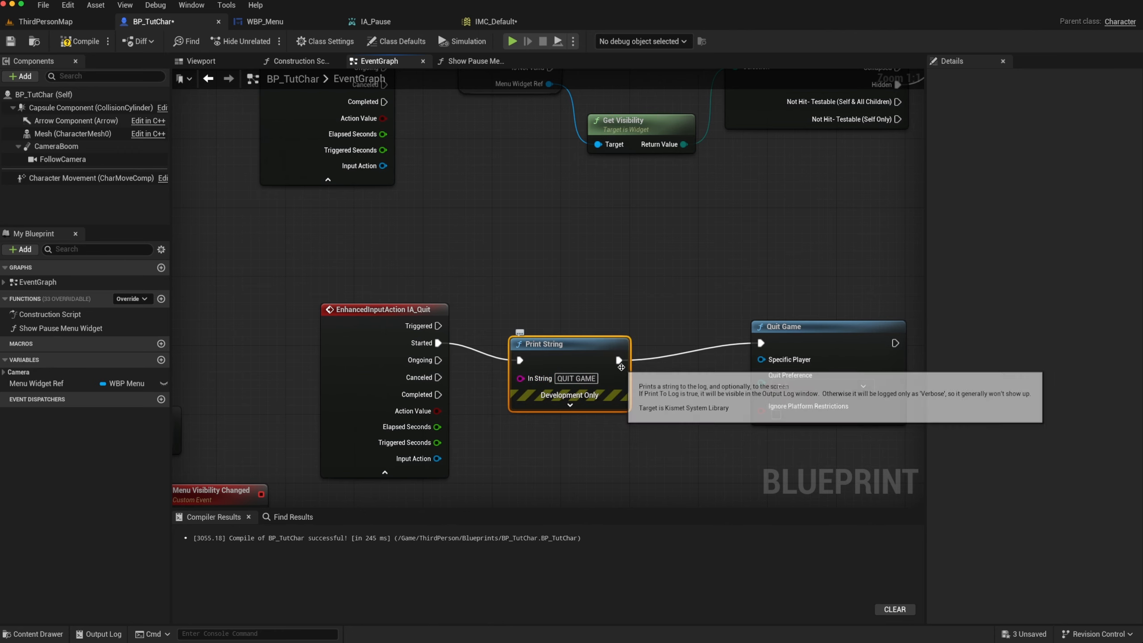
Insert a Delay node between Print String and Quit Game, moving Quit Game away to make room
left_click_drag(618, 361, 668, 359)
type("dela")
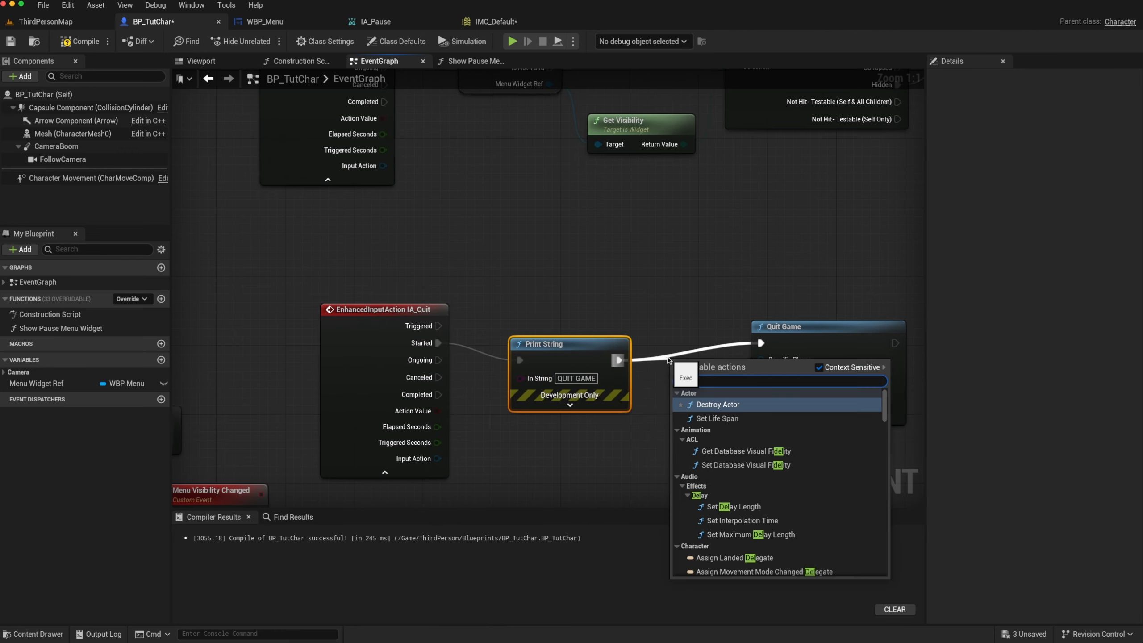
key("Return")
right_click_drag(668, 359, 427, 365)
left_click(597, 343)
left_click_drag(597, 343, 803, 352)
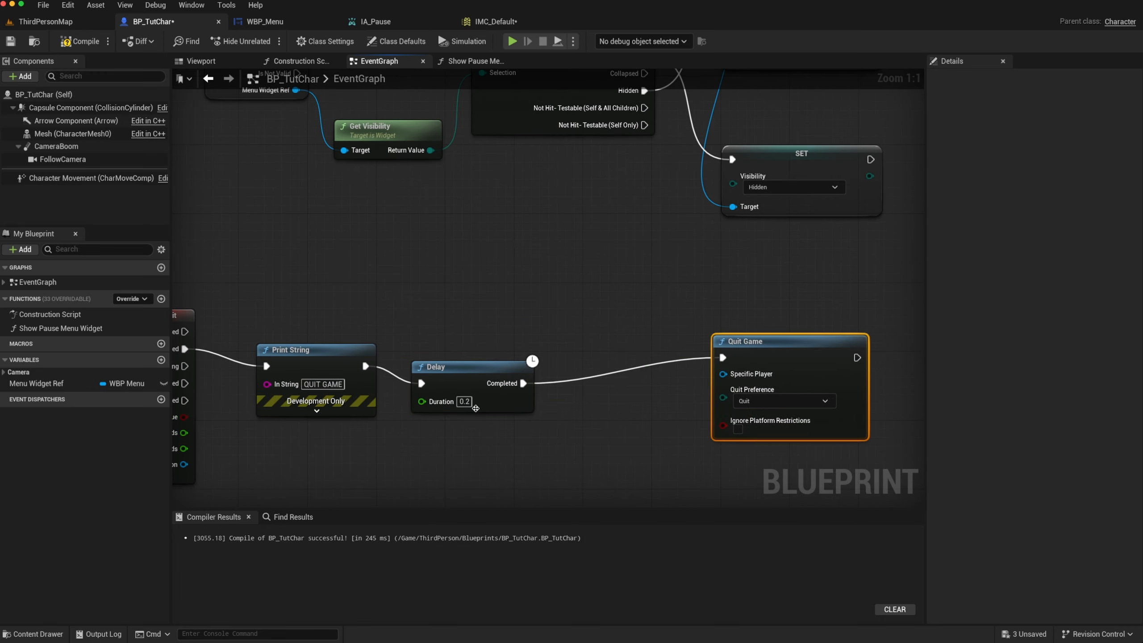
Set the Delay node's duration to 2.0 and compile the BP_TutChar blueprint
left_click(464, 401)
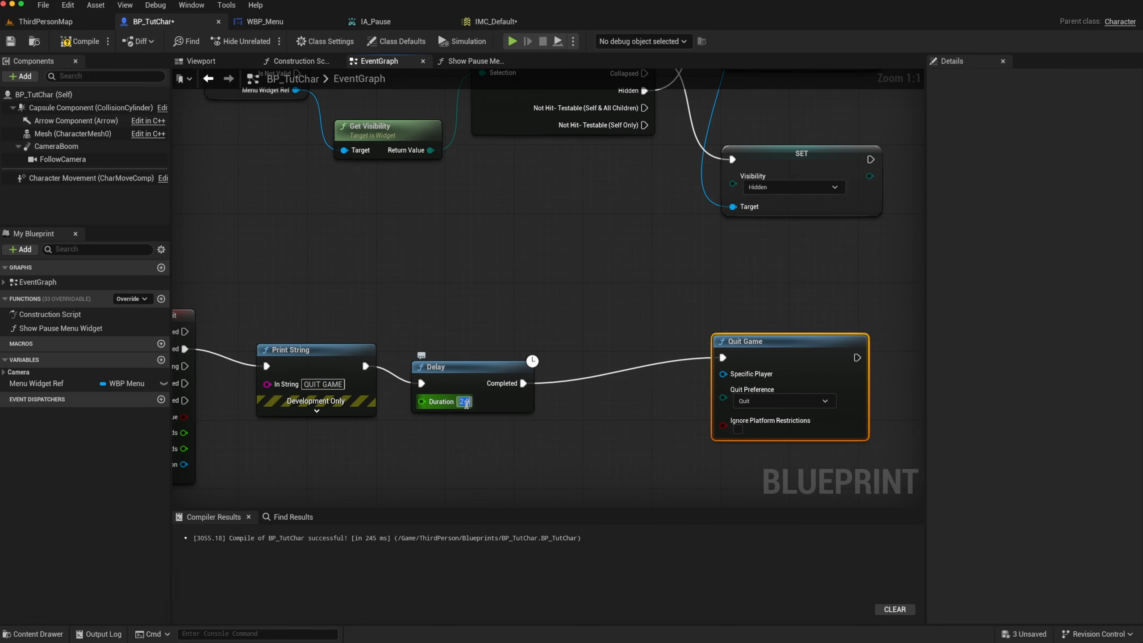
type("2")
key("Return")
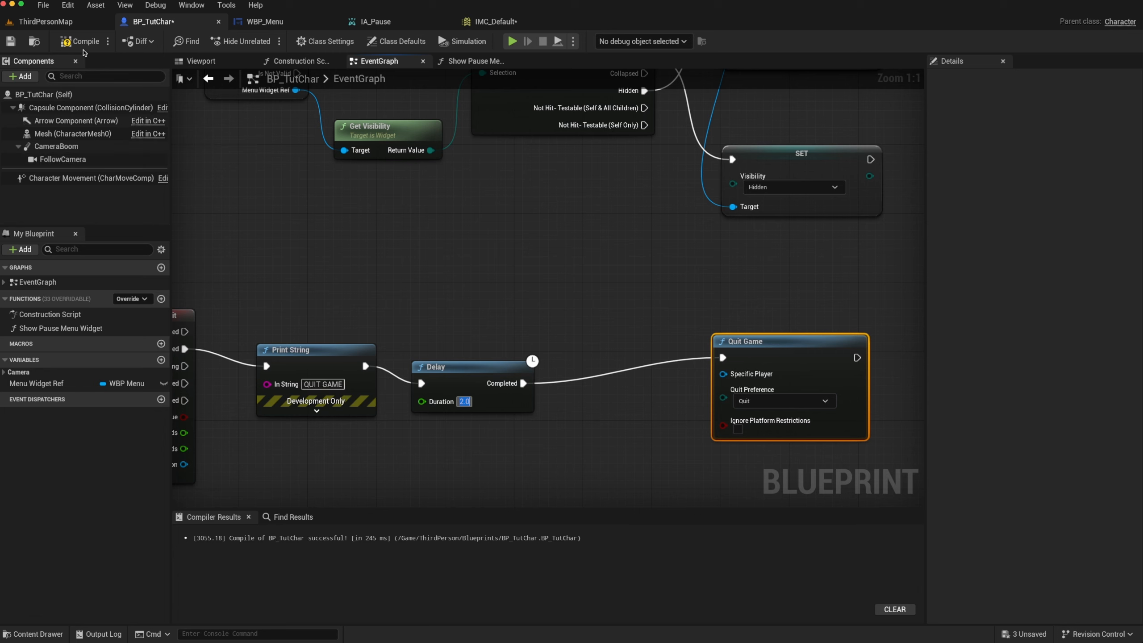
left_click(82, 42)
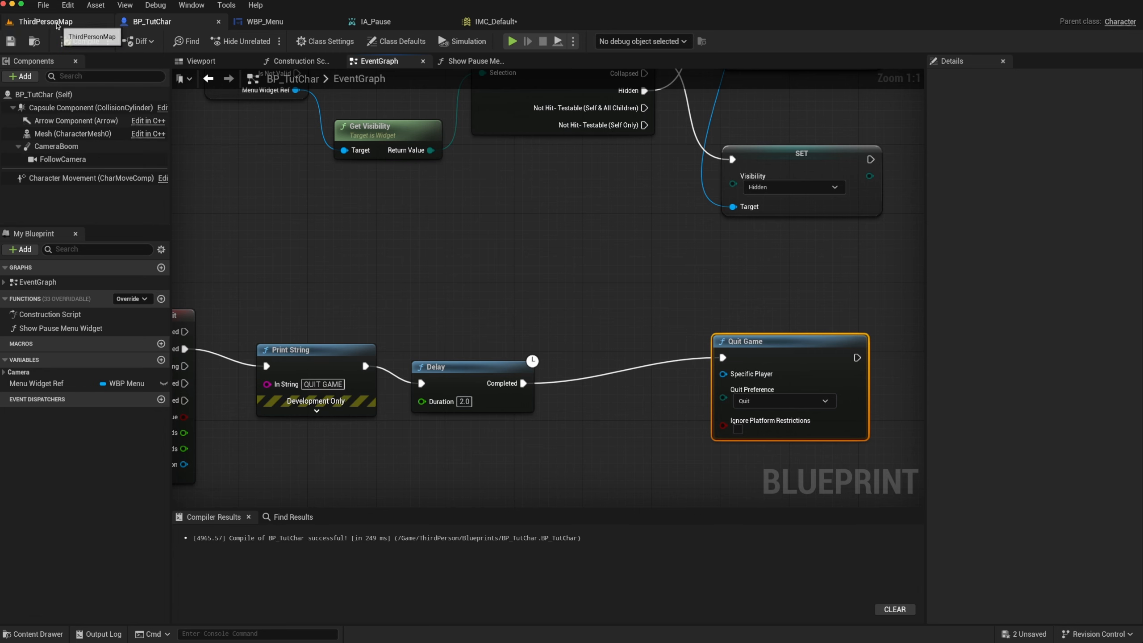
Play-test ThirdPersonMap by running the character around and triggering the quit input, leaving play mode at the end
left_click(45, 21)
left_click(265, 41)
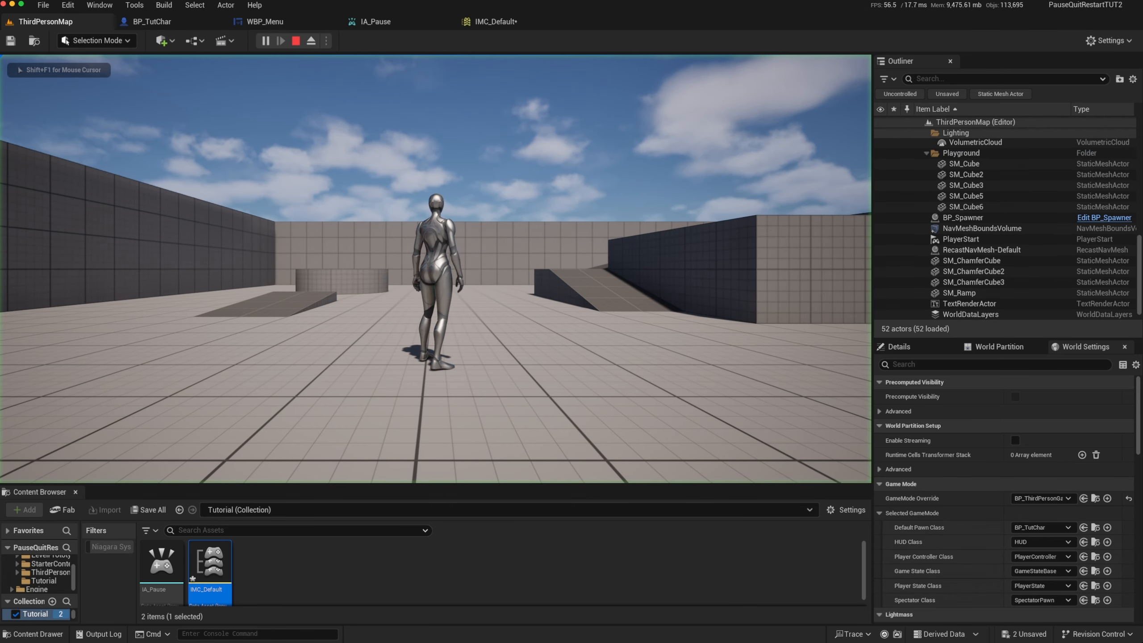
key("a")
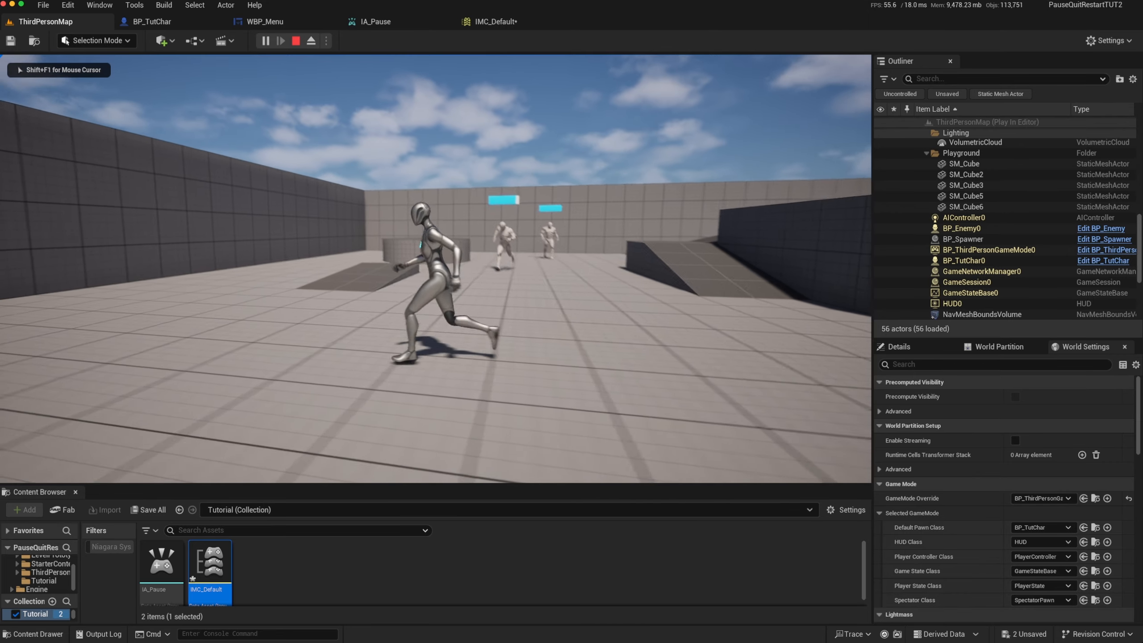
key("w")
key("d")
key("s")
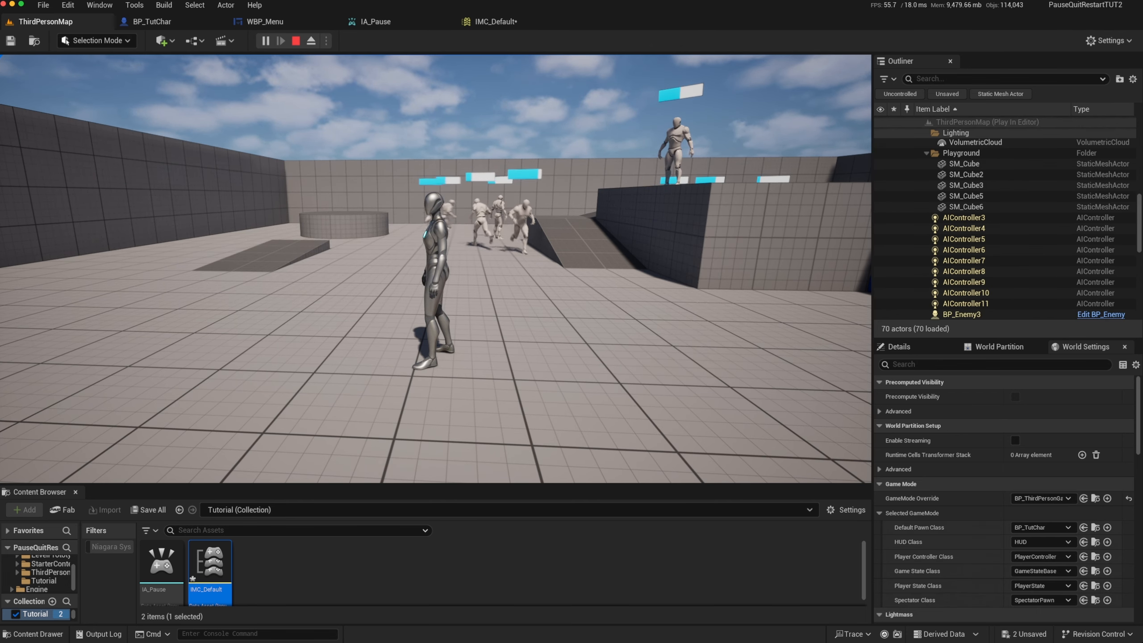
key("p")
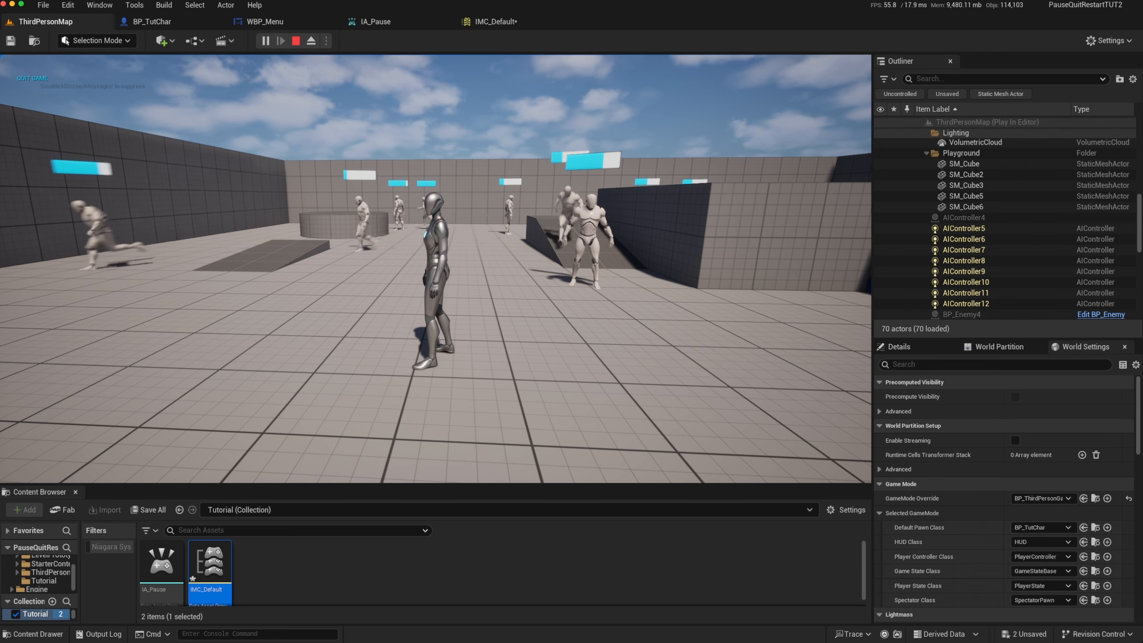
key("Escape")
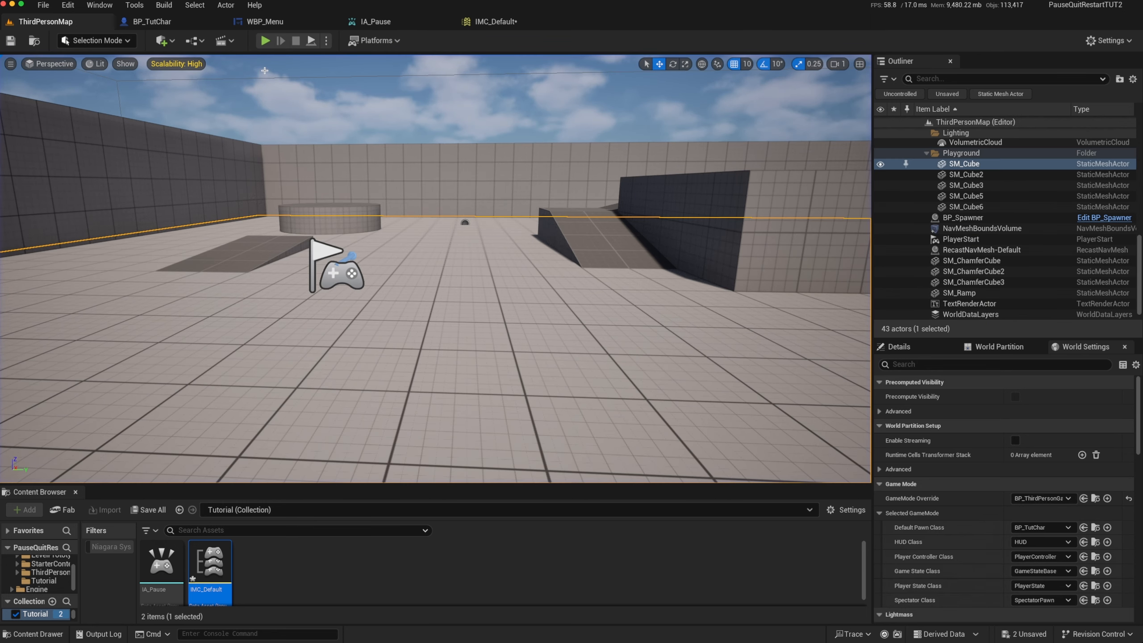
Search the Editor Preferences for "escape" and look through the matching keyboard shortcuts
right_click_drag(337, 141, 373, 154)
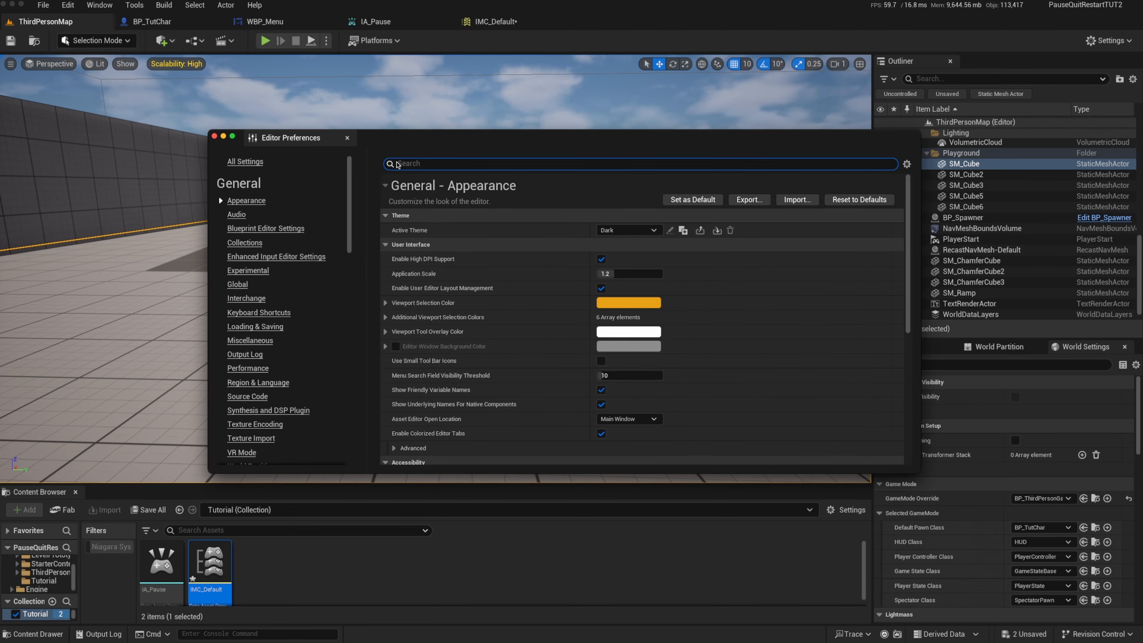
type("cape")
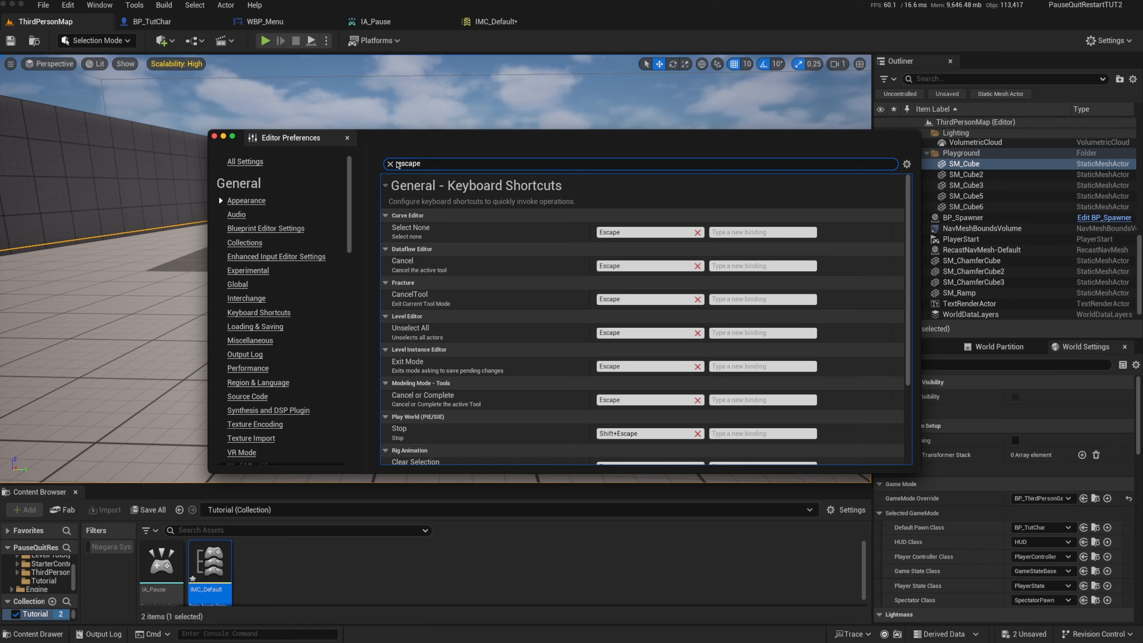
scroll(525, 389, "down", 1)
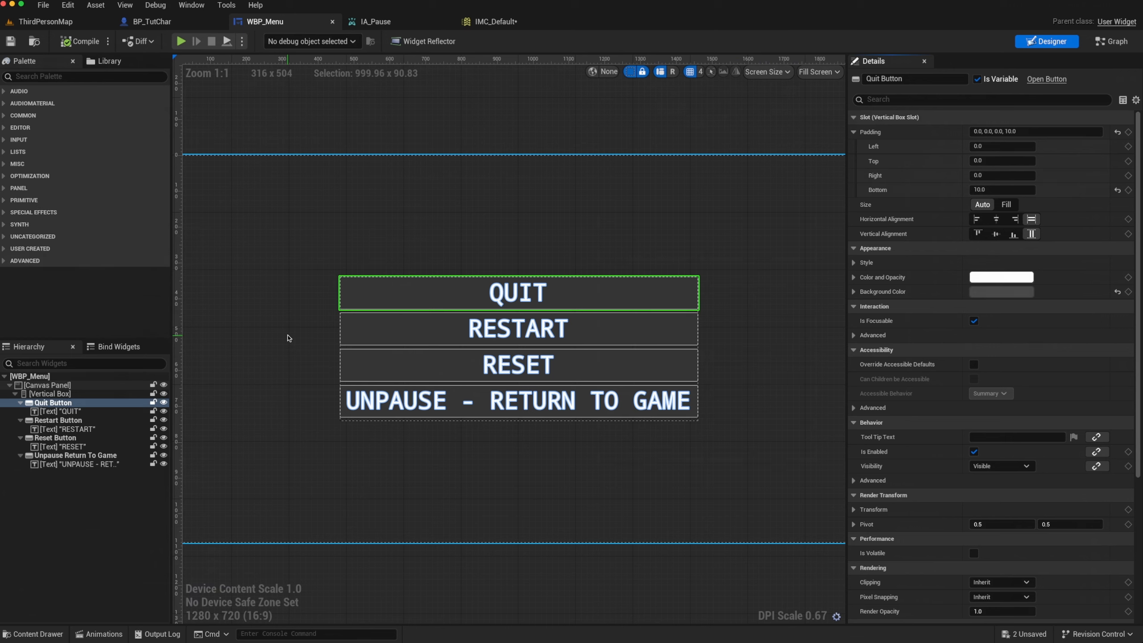
Select the Restart Button in the WBP_Menu widget and go to its On Clicked event in the graph
left_click(395, 338)
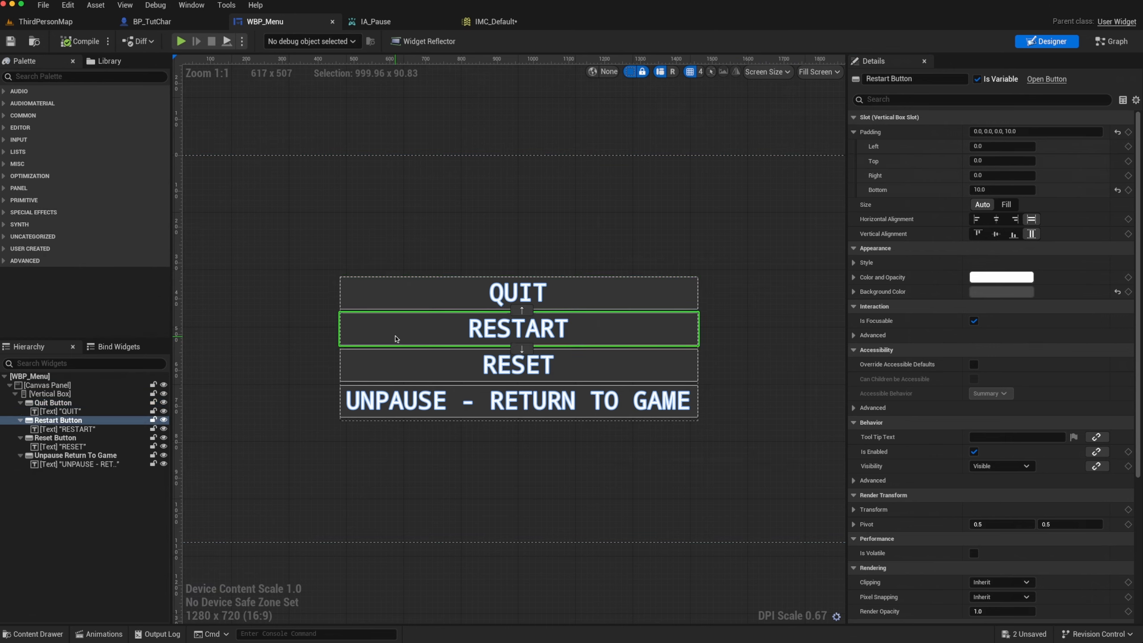
left_click(52, 422)
scroll(1079, 517, "down", 5)
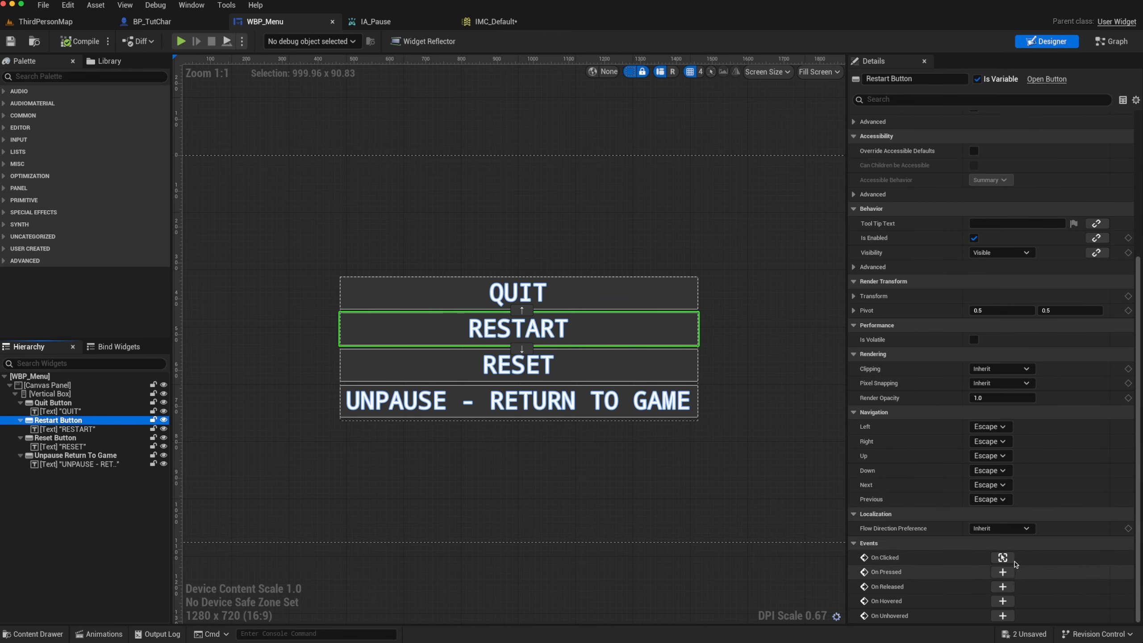
left_click(1005, 558)
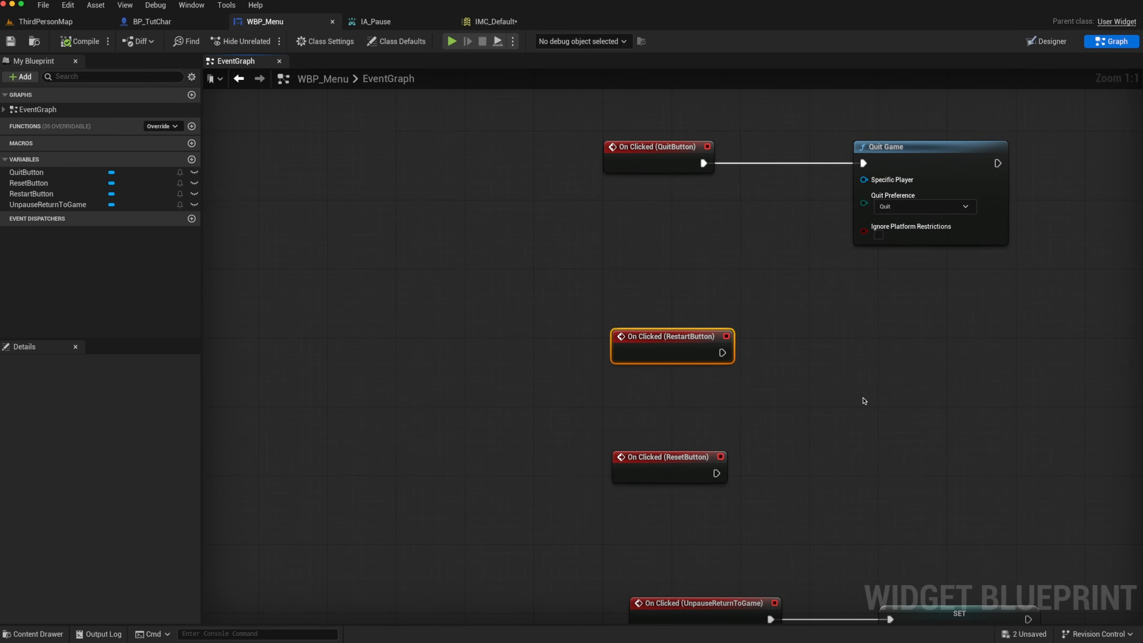
Space out the click events by moving the ResetButton event lower and shifting the RestartButton event to the left
right_click_drag(864, 399, 700, 405)
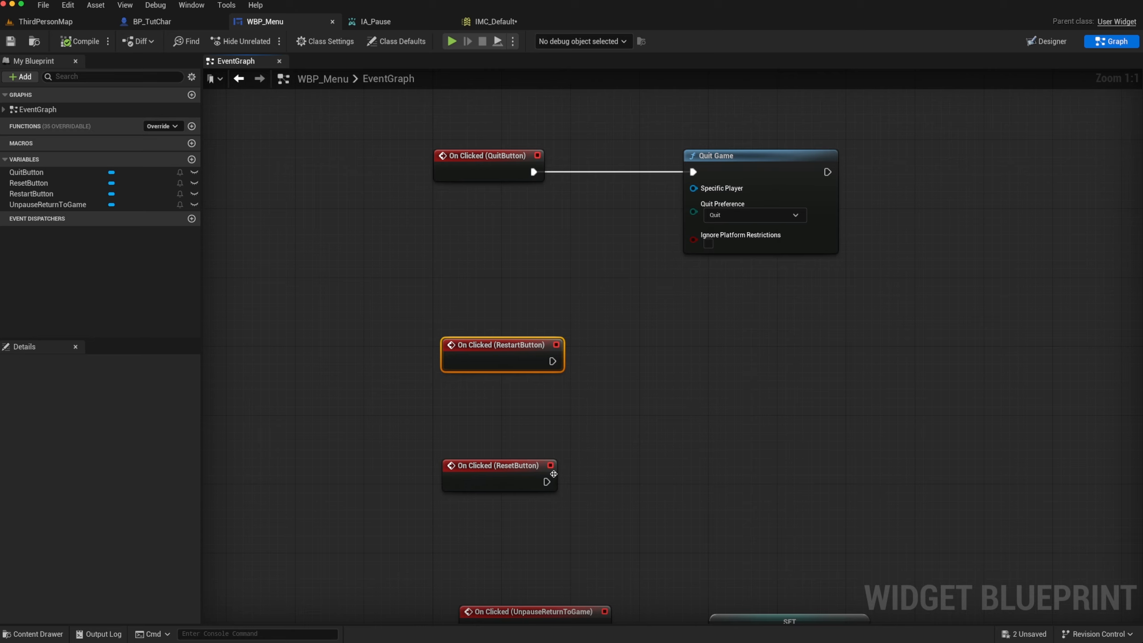
left_click_drag(554, 474, 536, 508)
left_click_drag(524, 359, 487, 356)
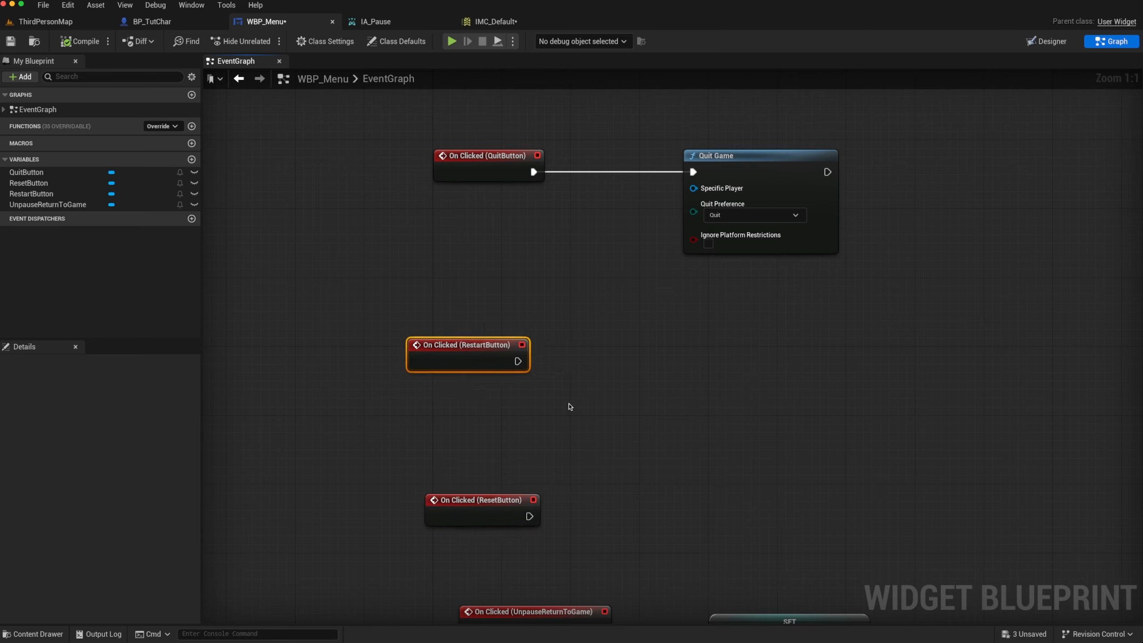
Add Open Level (by Name) and Open Level (by Object Reference) nodes side by side, level with each other, near the RestartButton event
right_click(639, 365)
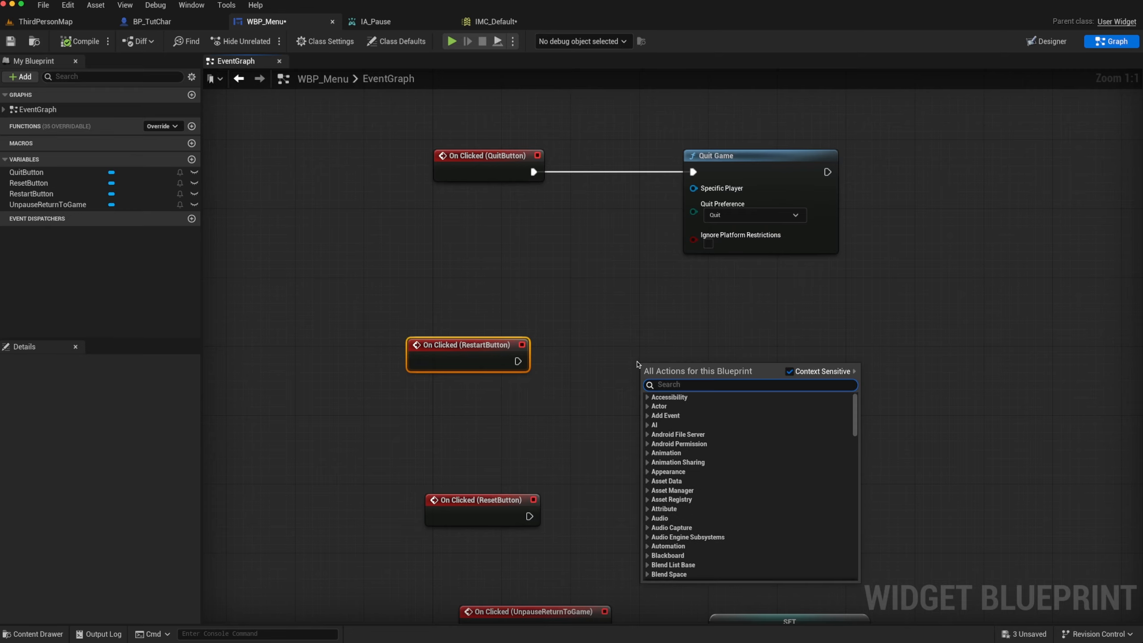
type("open level")
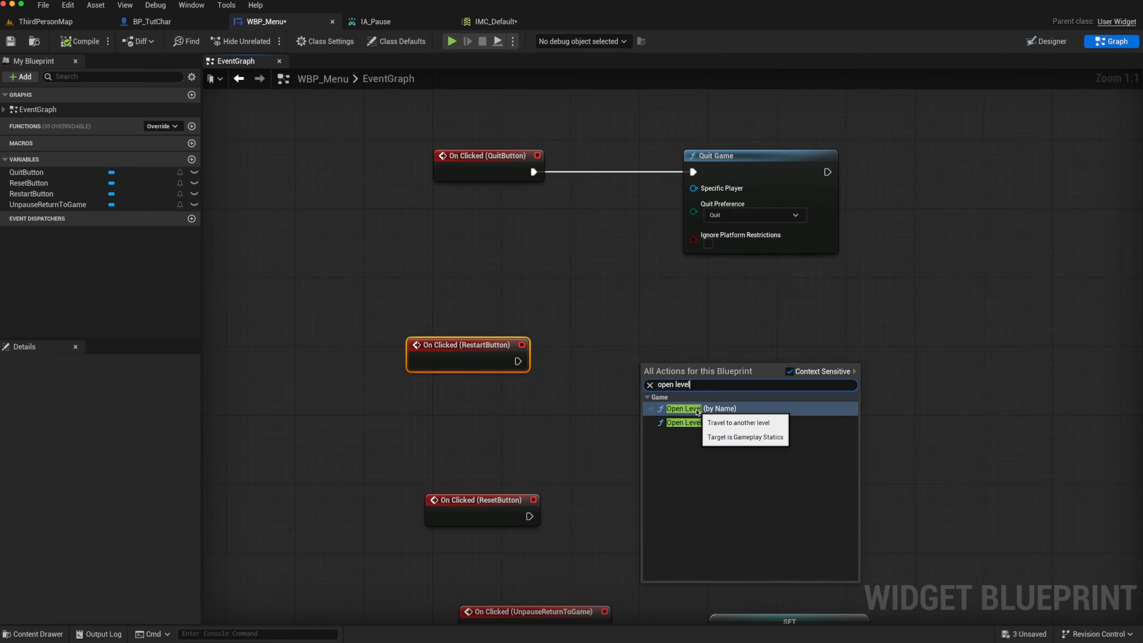
left_click(698, 408)
right_click(818, 378)
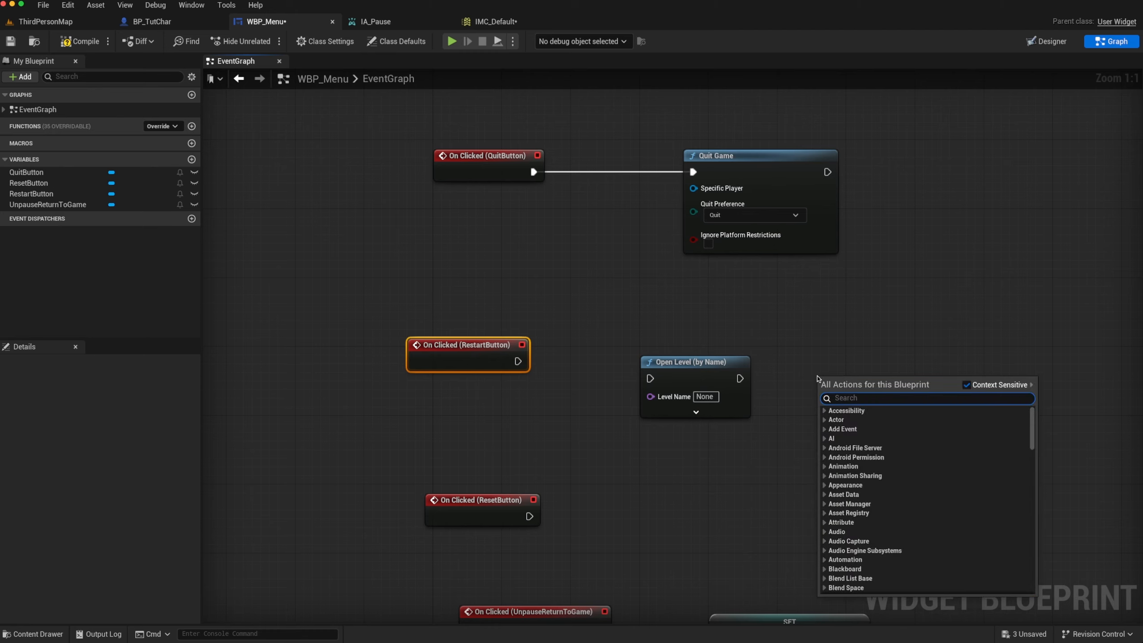
type("open leve")
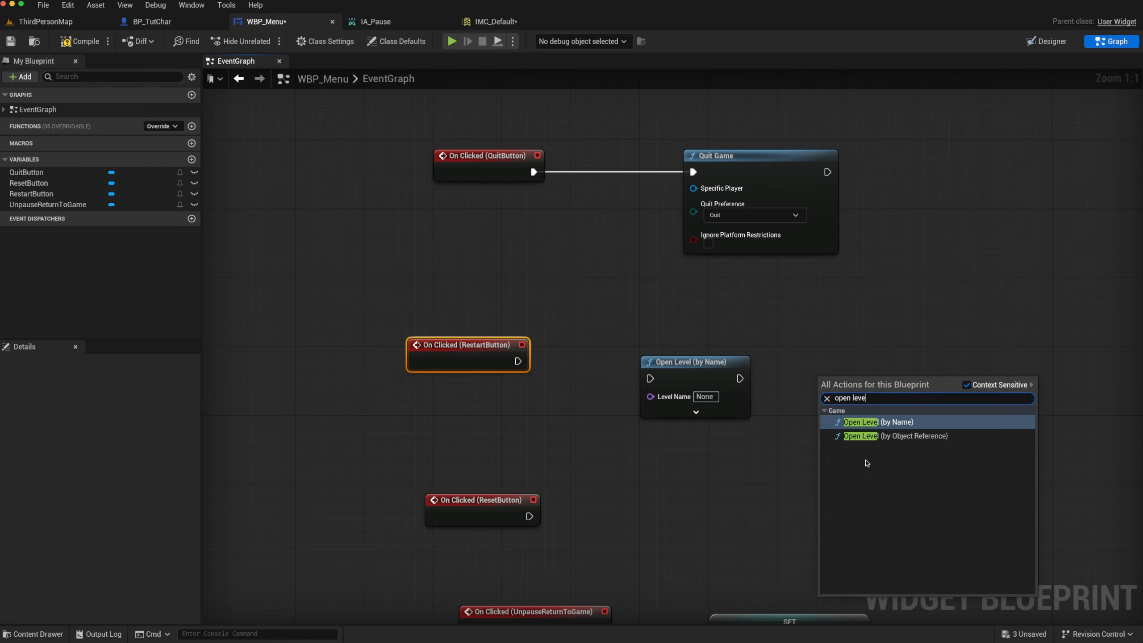
left_click(885, 435)
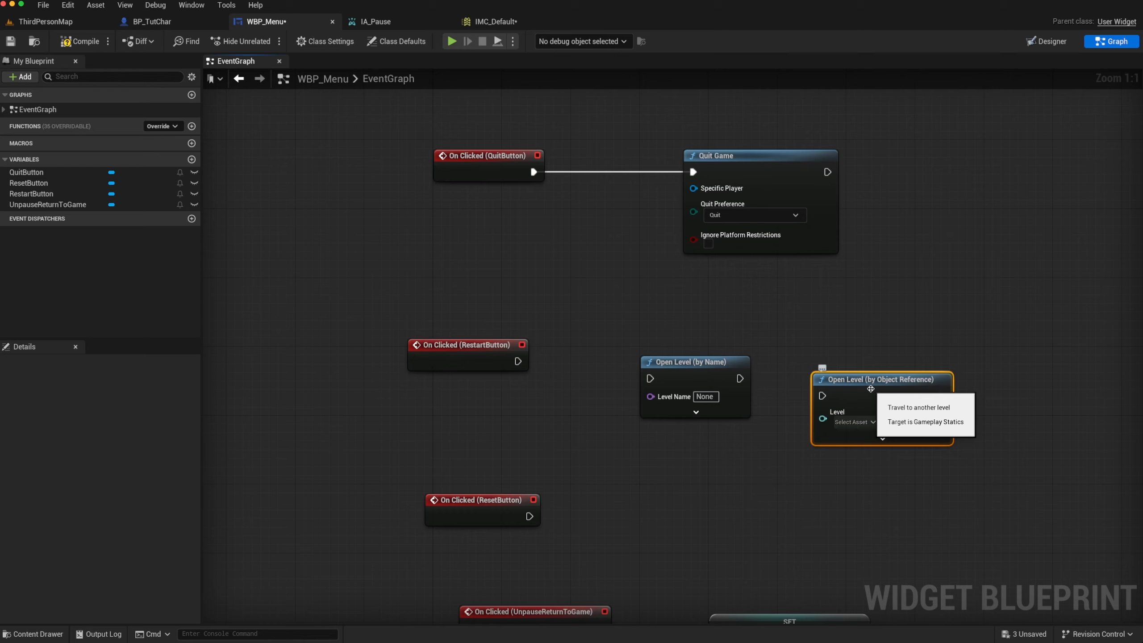
left_click_drag(870, 388, 871, 374)
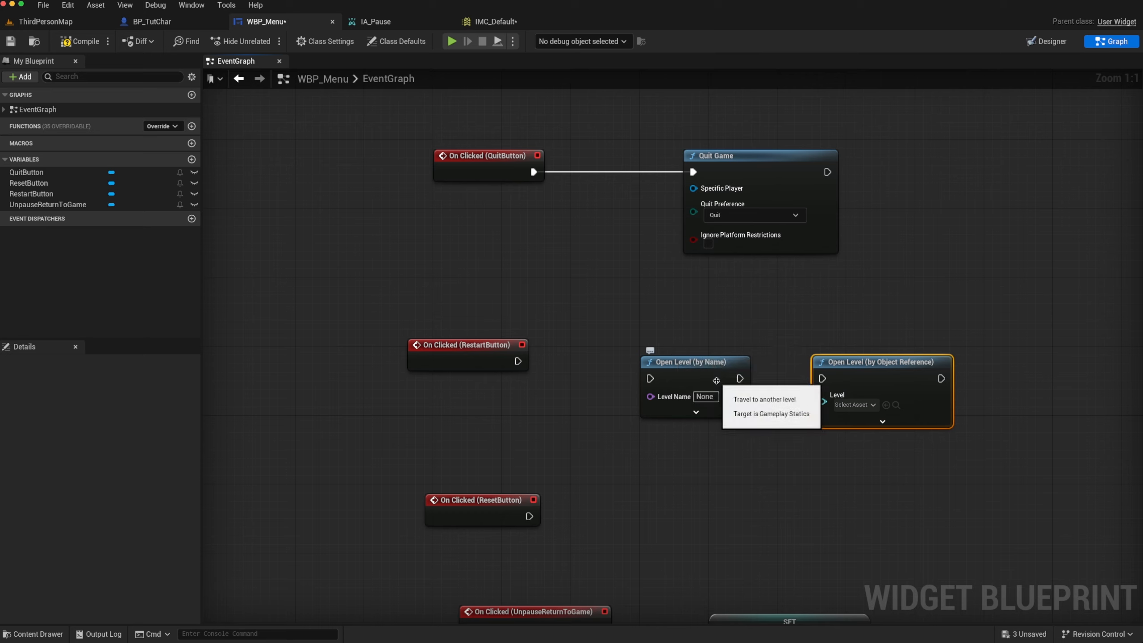
Move Open Level (by Name) aside and make the RestartButton click event run Open Level (by Object Reference) for ThirdPersonMap, compiling the widget
left_click_drag(718, 366, 838, 299)
left_click_drag(849, 377, 667, 368)
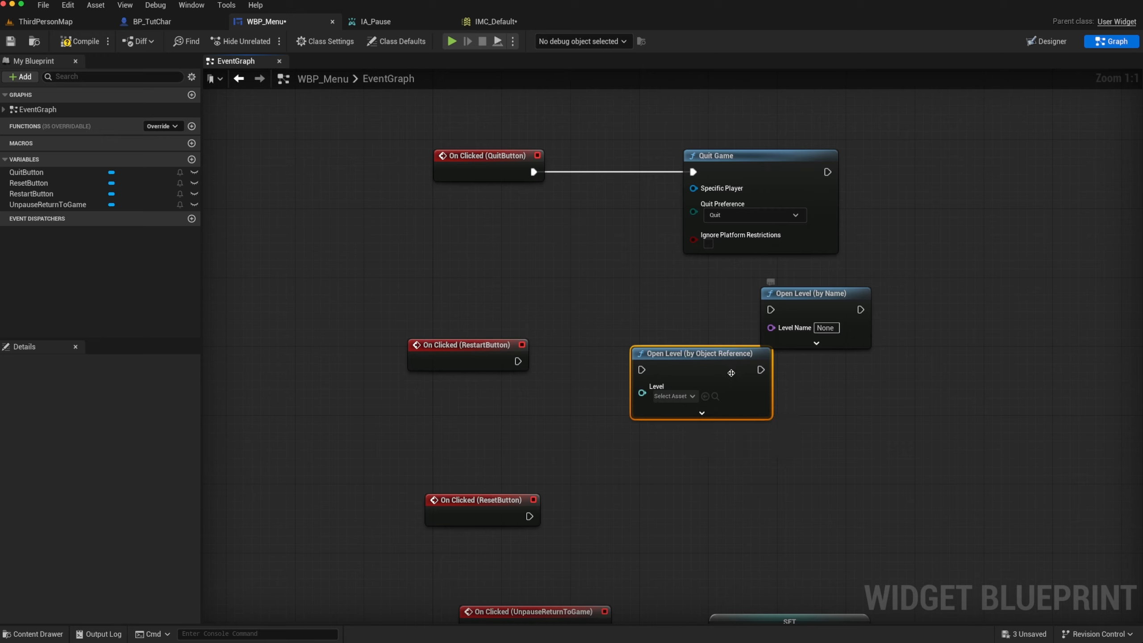
left_click(691, 396)
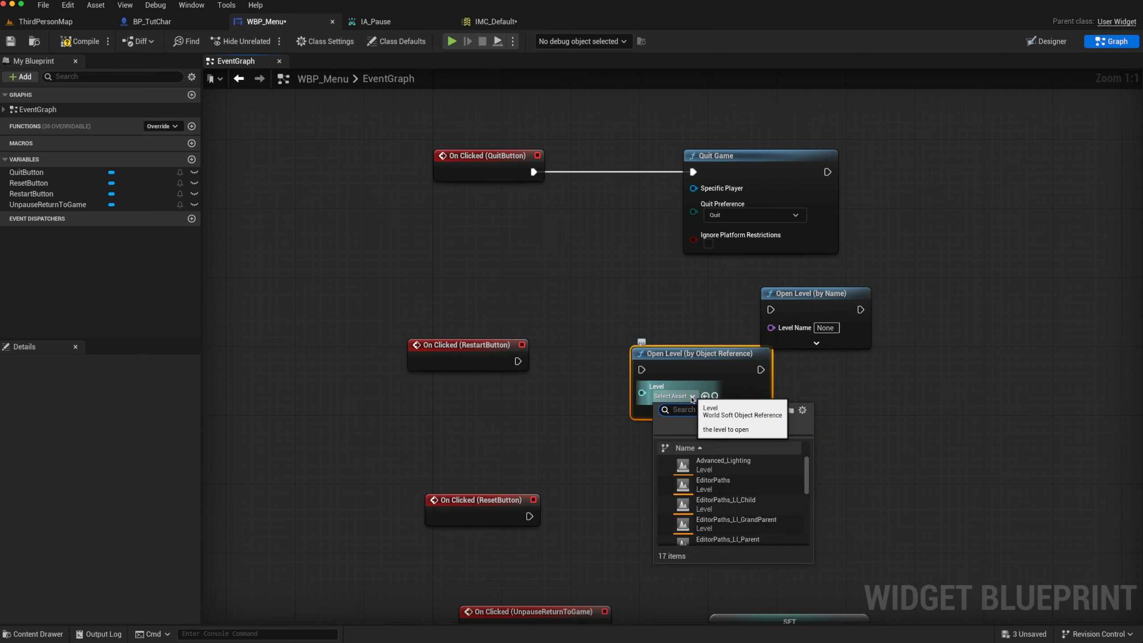
type("third")
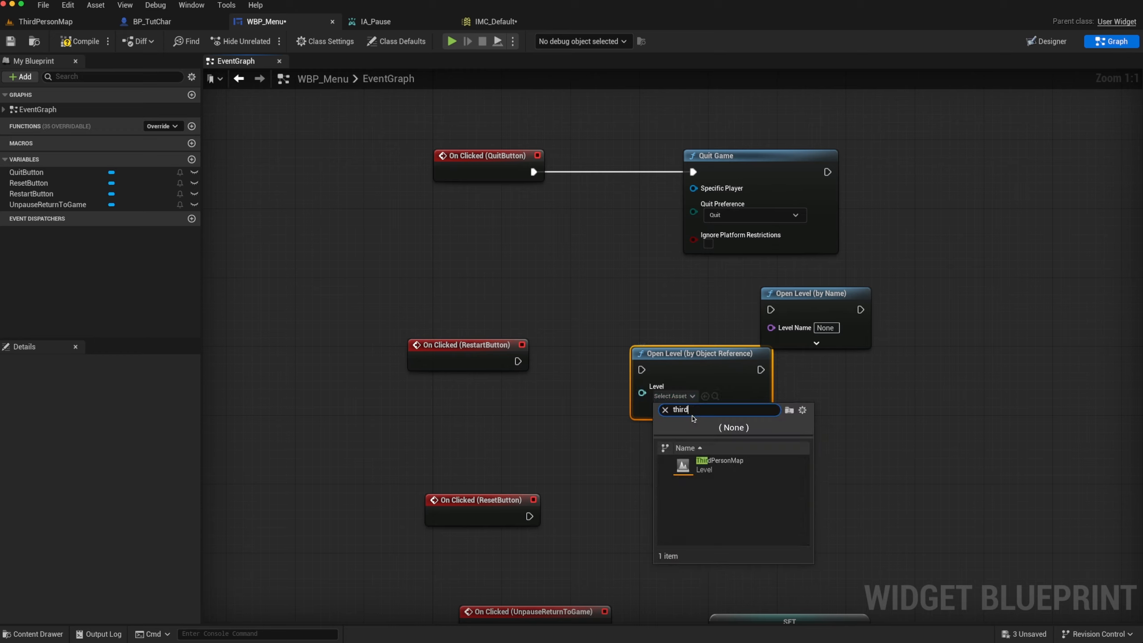
left_click(693, 473)
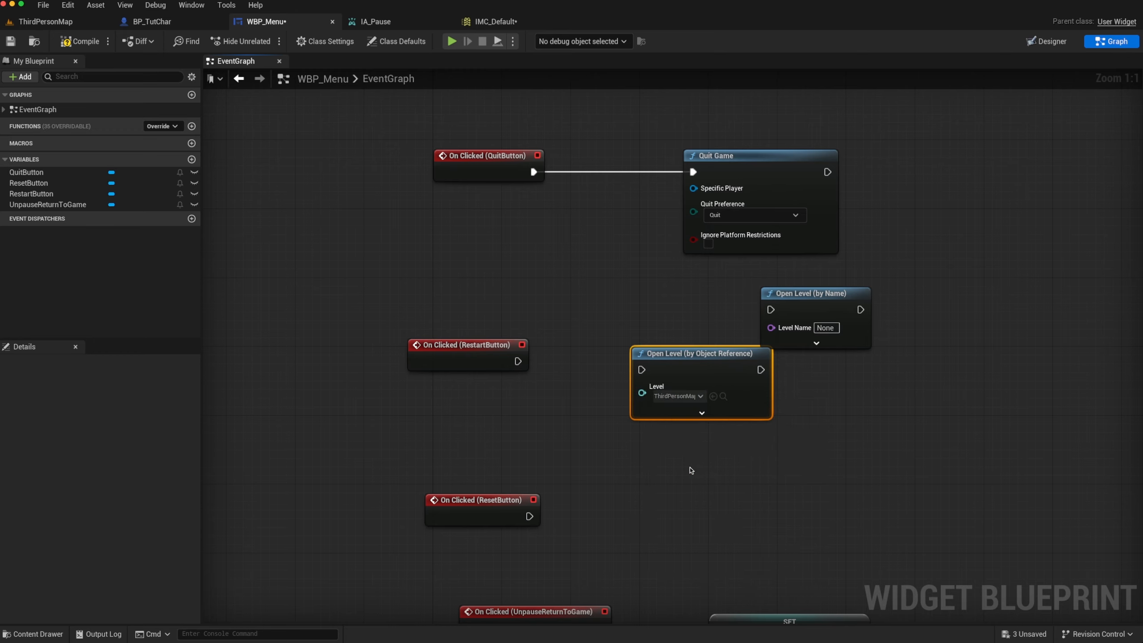
left_click_drag(517, 361, 640, 370)
left_click(77, 43)
Play ThirdPersonMap and test the pause menu's Restart button two times, walking the character between restarts
left_click(78, 22)
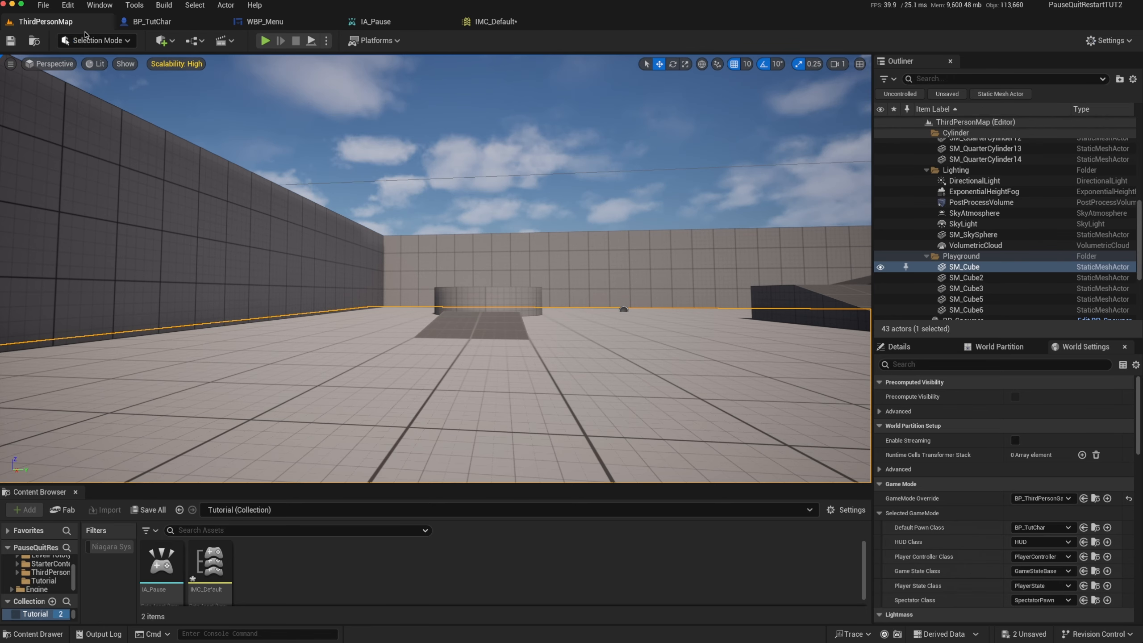
left_click(264, 41)
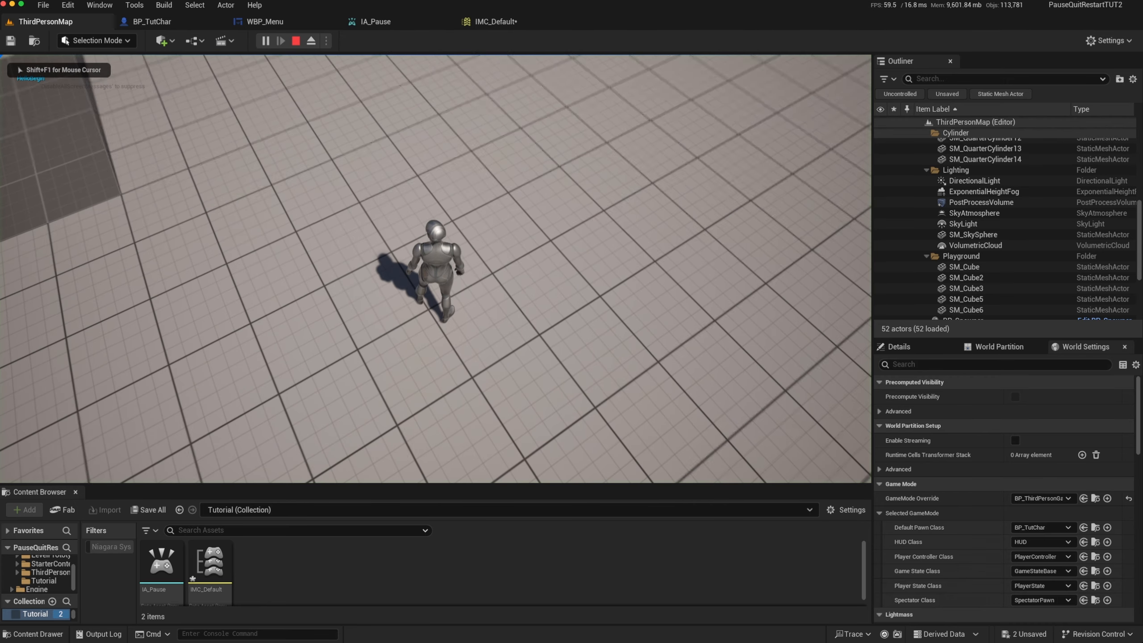
key("w")
key("p")
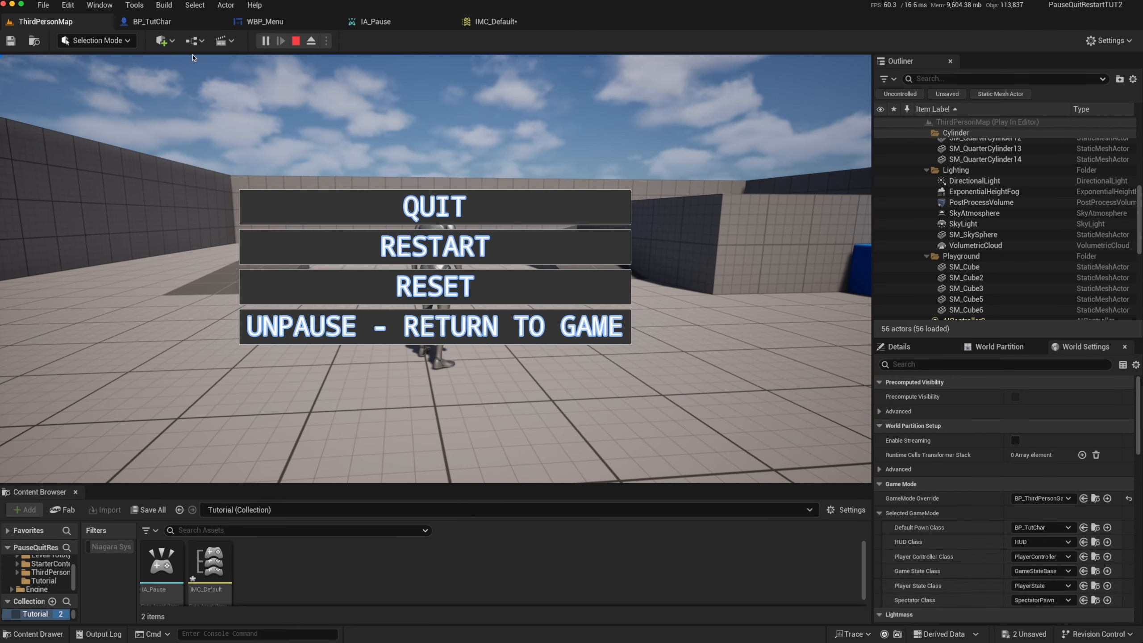
left_click(312, 243)
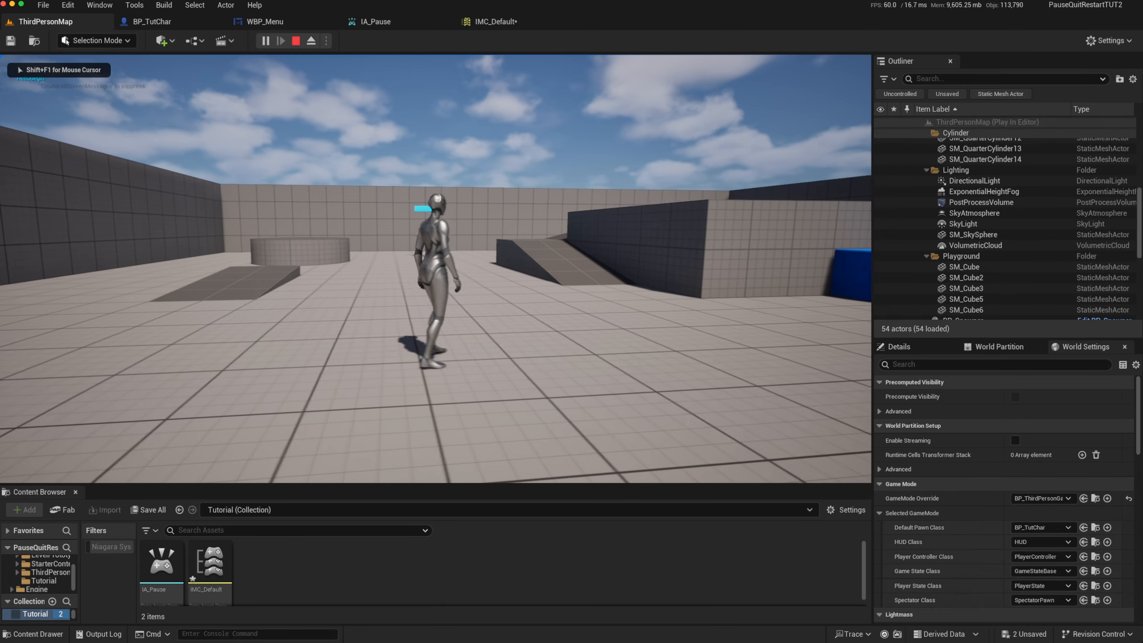
key("w")
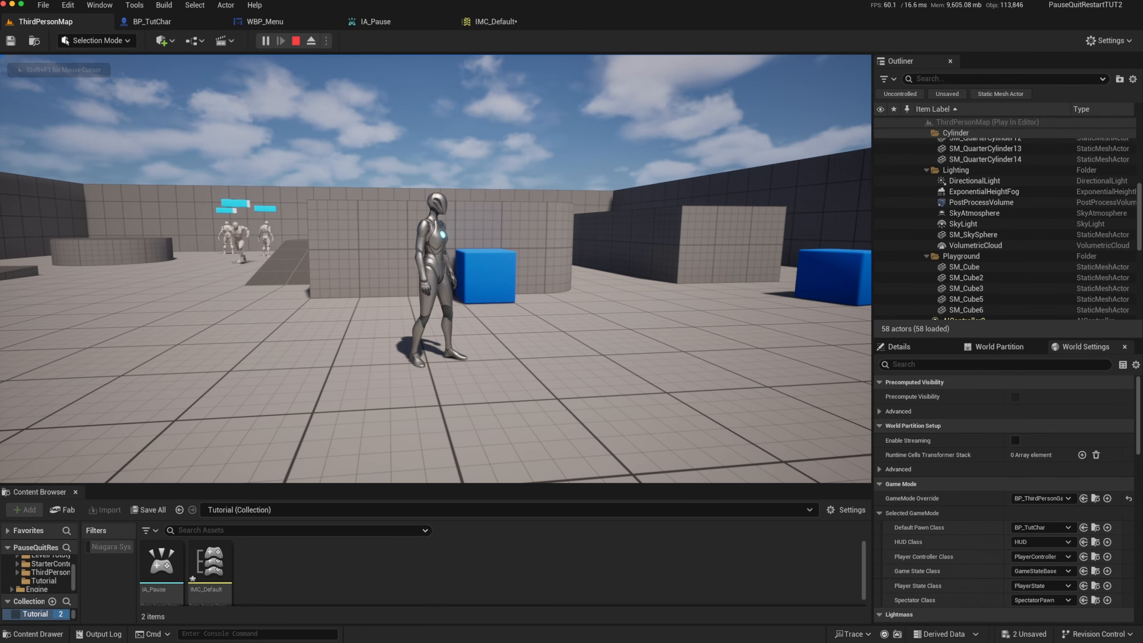
key("p")
left_click(348, 250)
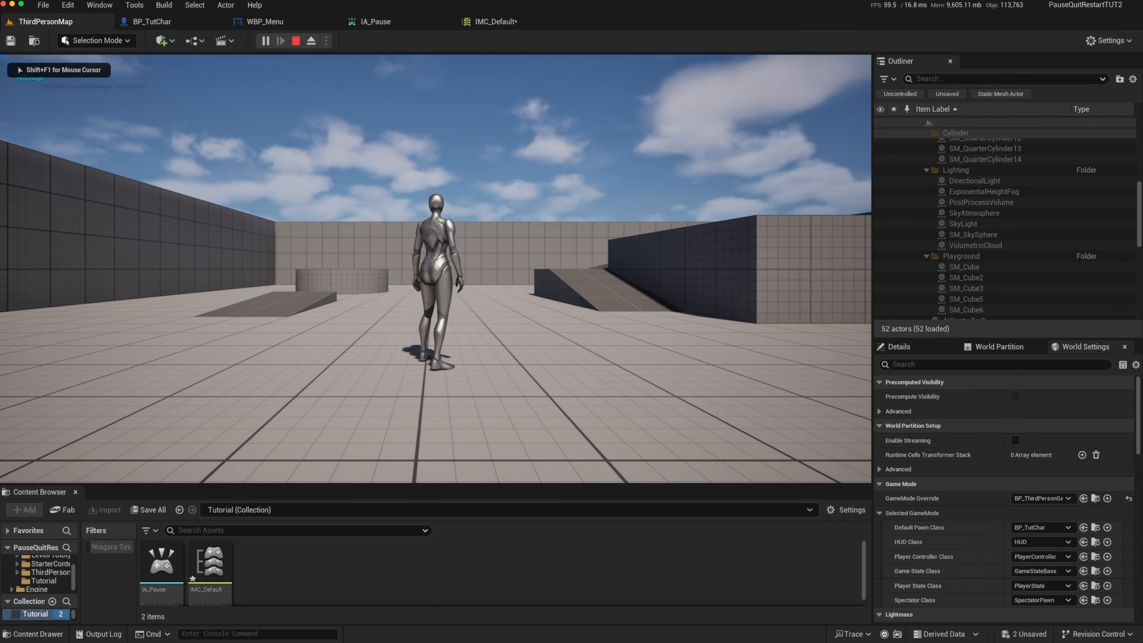
Run the character around the restarted level to check movement and enemy spawning, and end the play session
key("a")
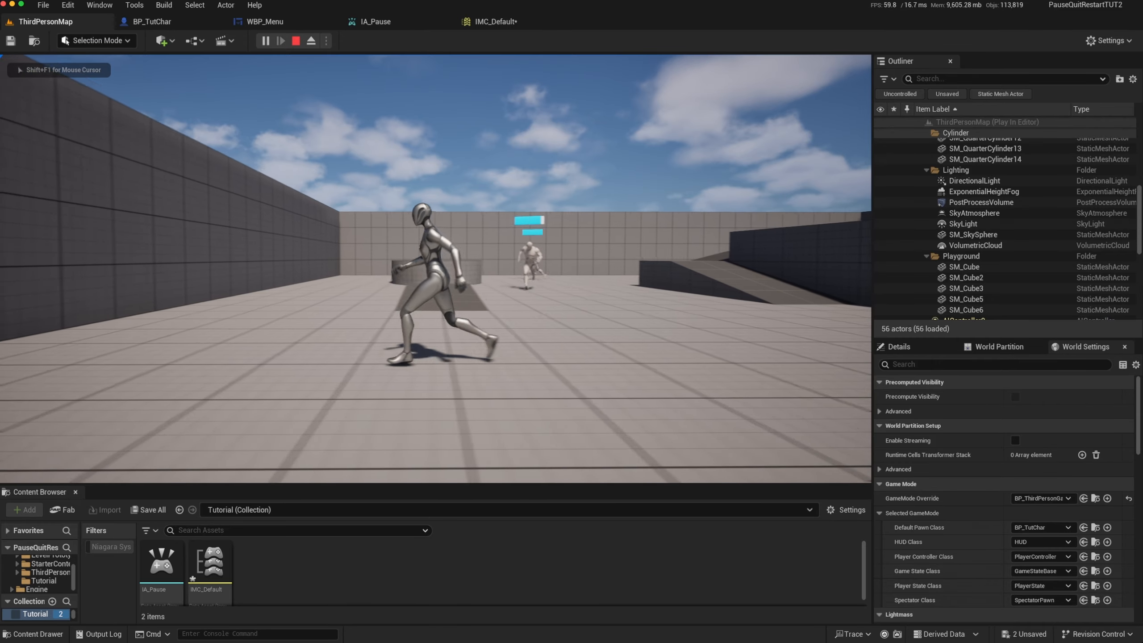
key("w")
key("s")
key("d")
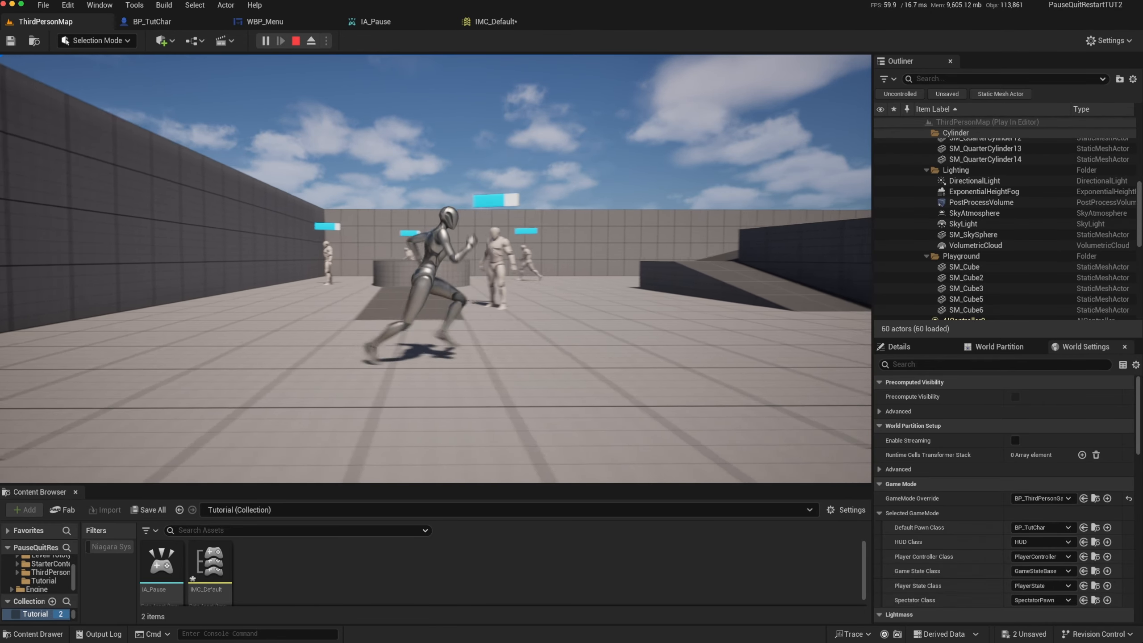
key("d")
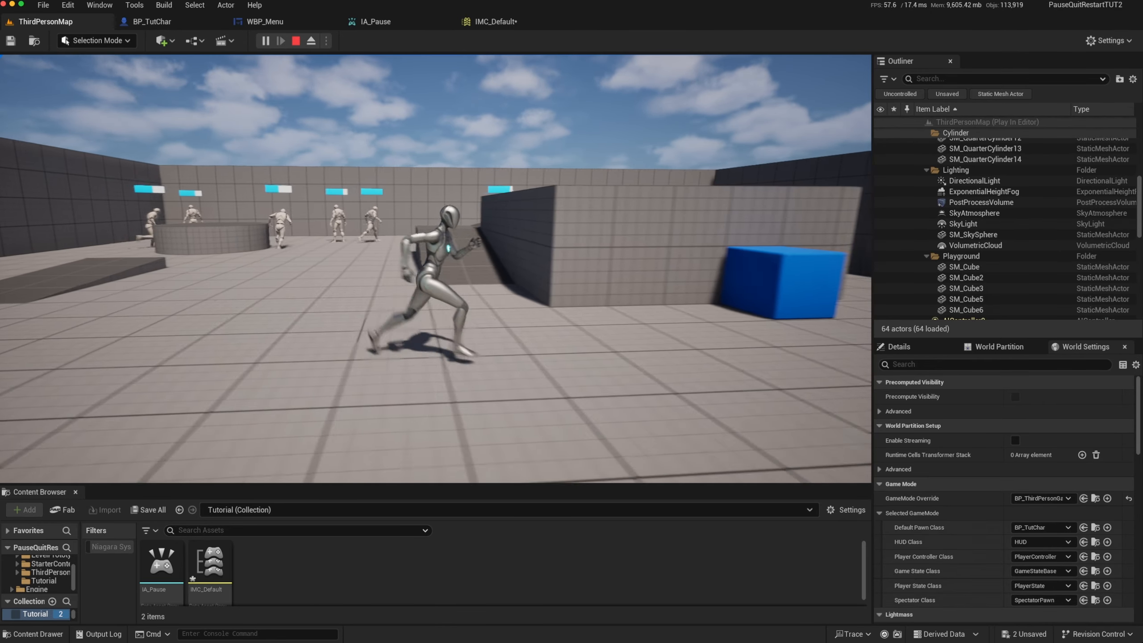
key("s")
key("a")
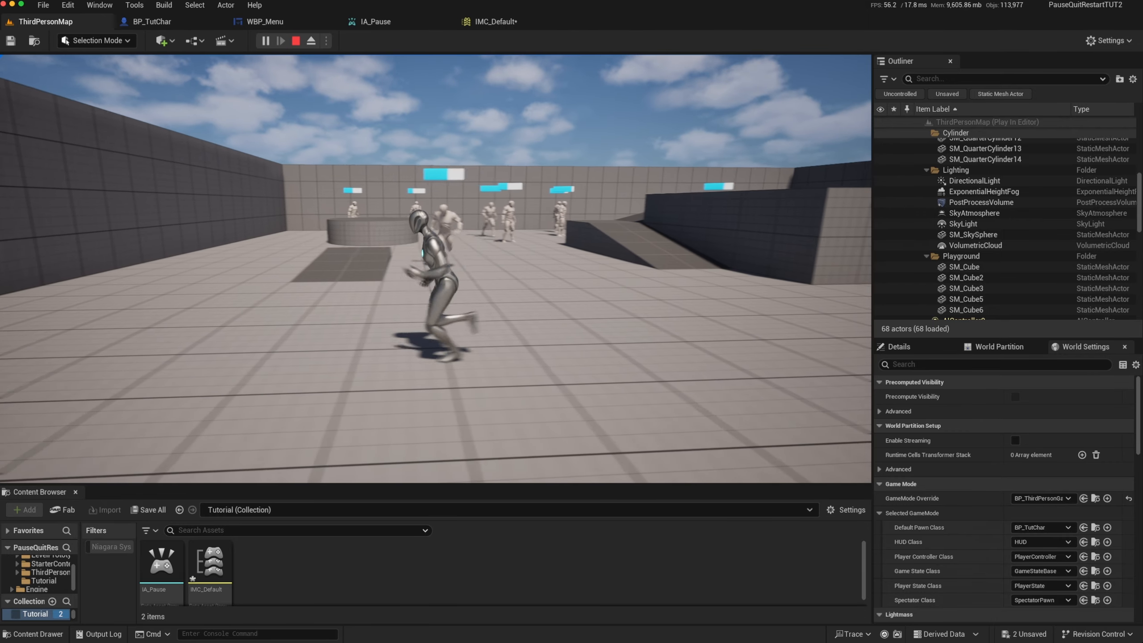
key("w")
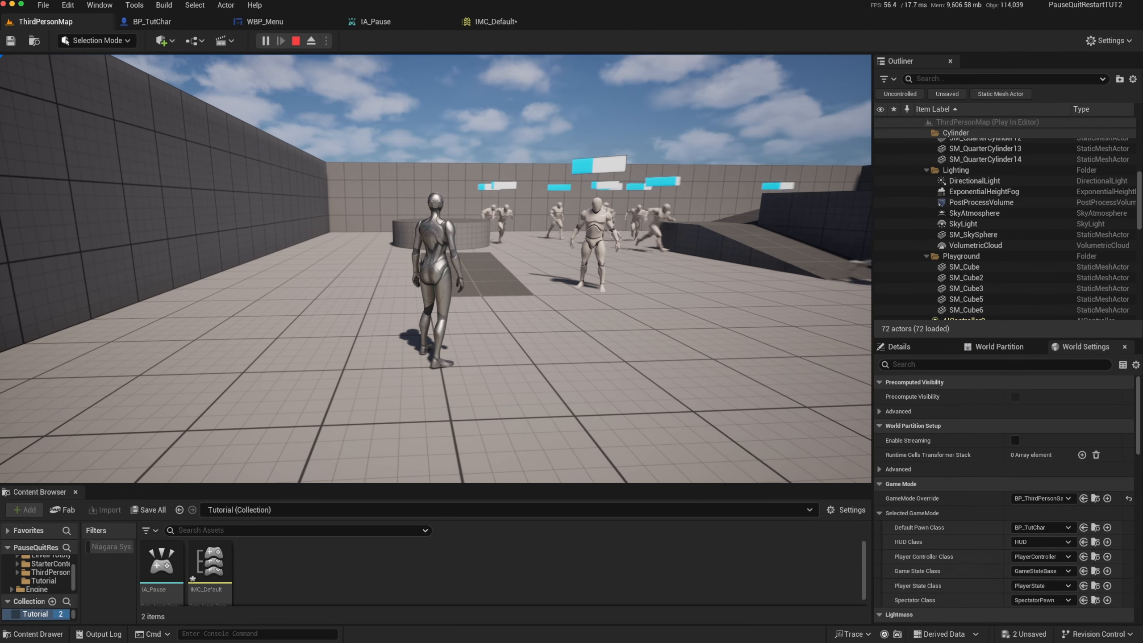
key("Escape")
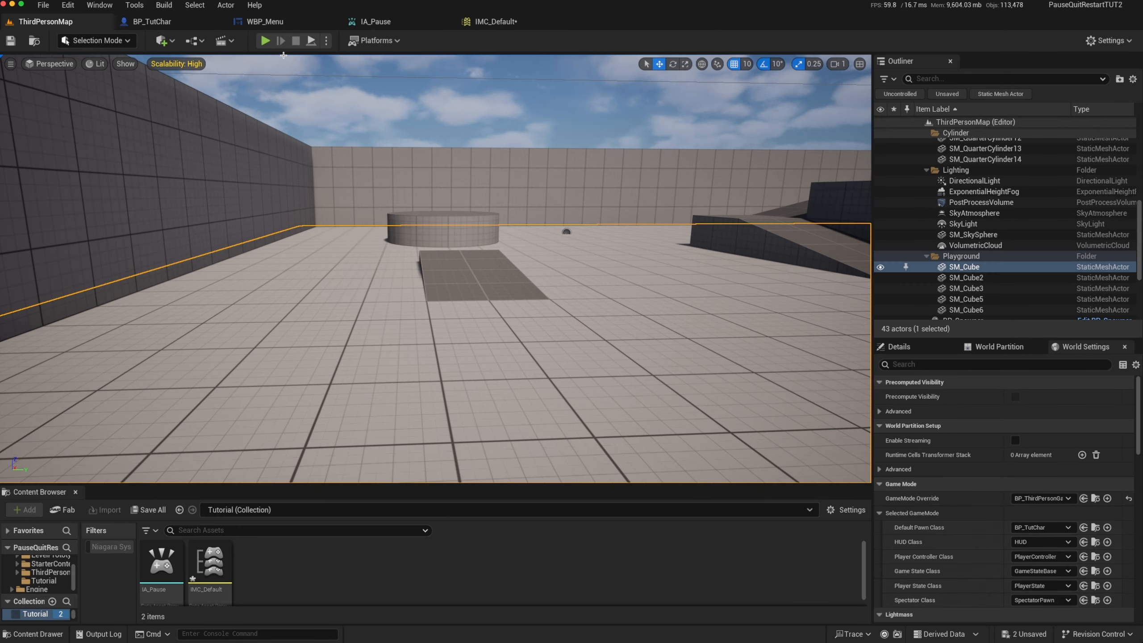
Add a Restart Game node to the WBP_Menu graph with context filtering off, place it beyond the Open Level nodes, and compile
left_click(283, 23)
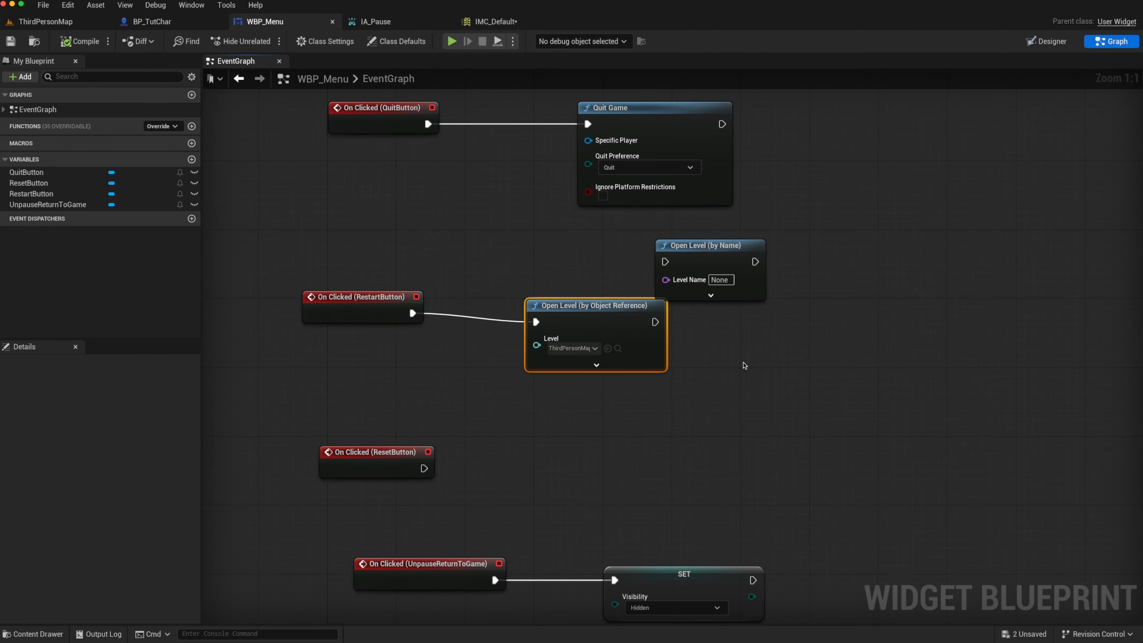
right_click(745, 365)
type("restart")
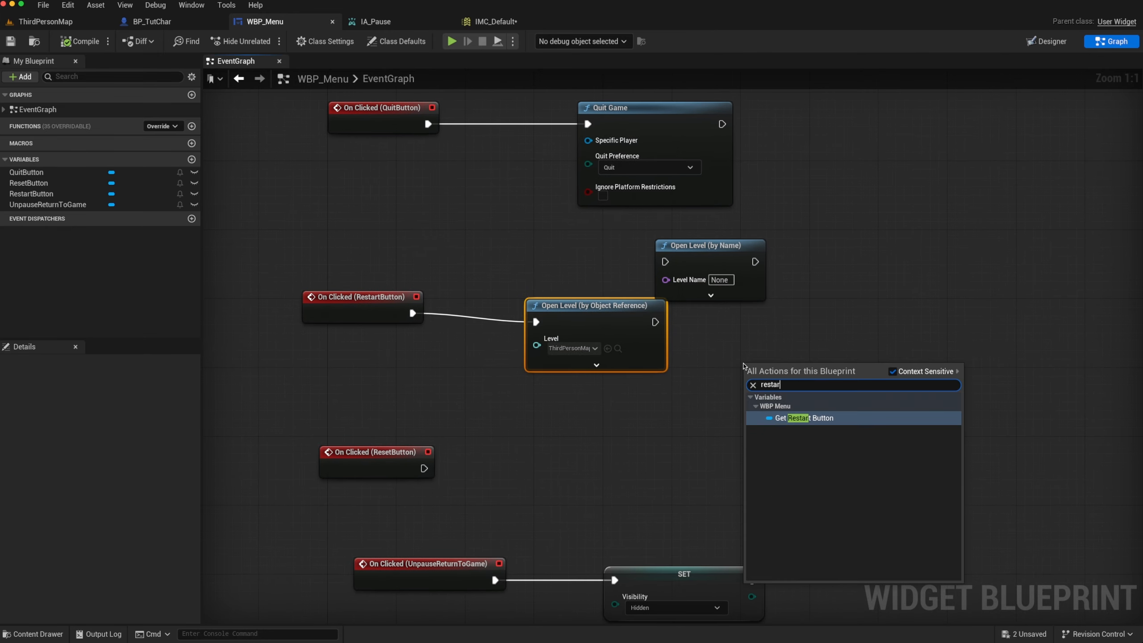
left_click(892, 371)
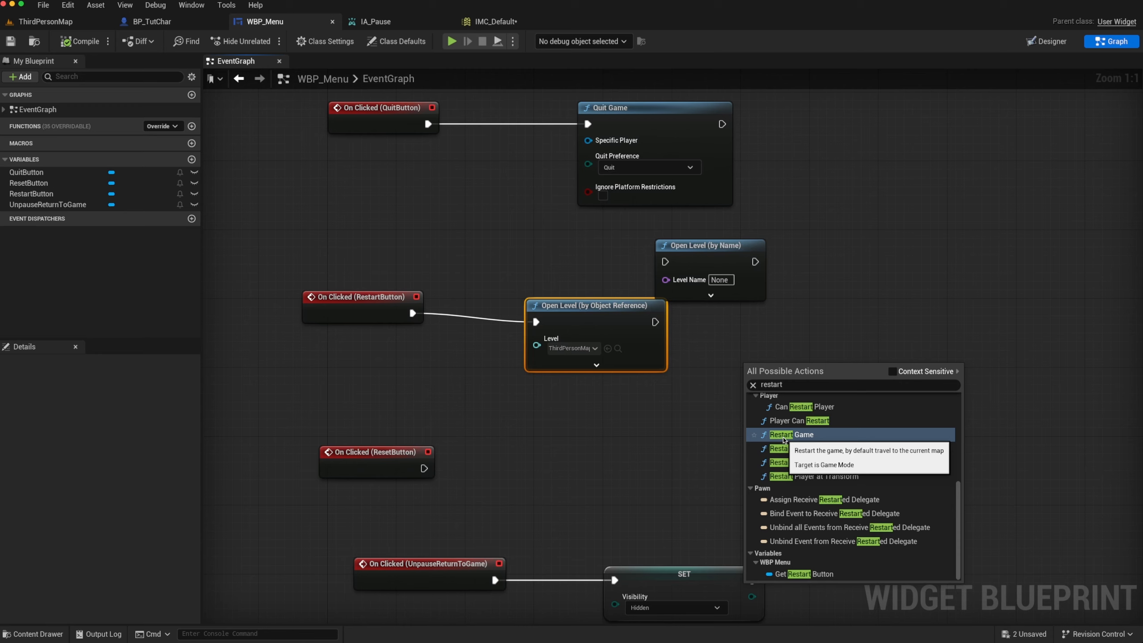
left_click(797, 435)
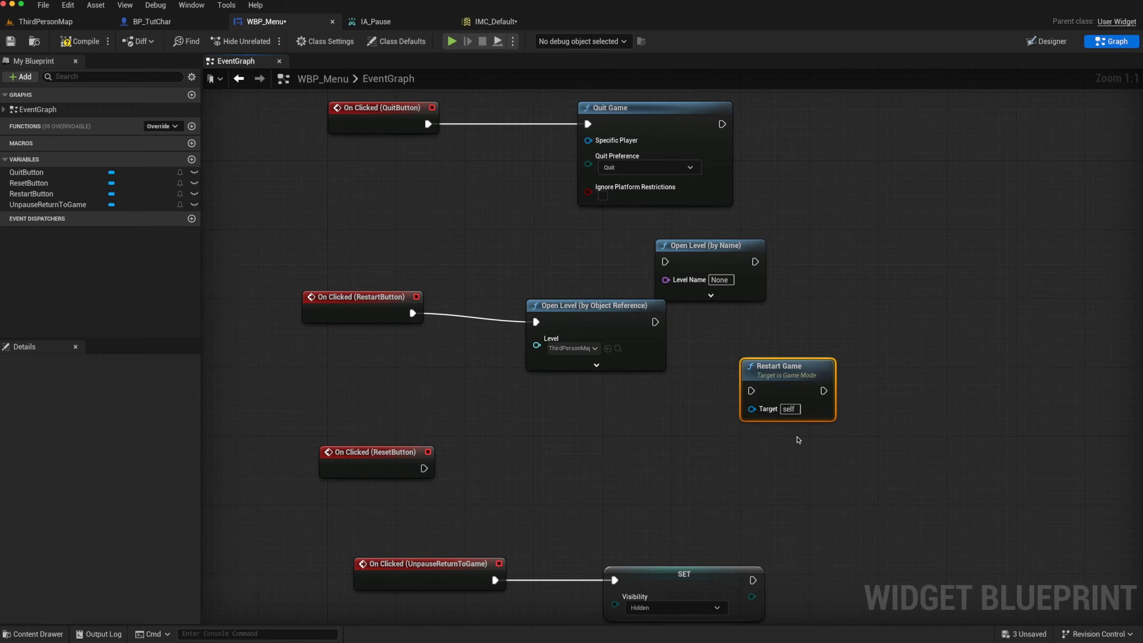
left_click_drag(794, 380, 864, 344)
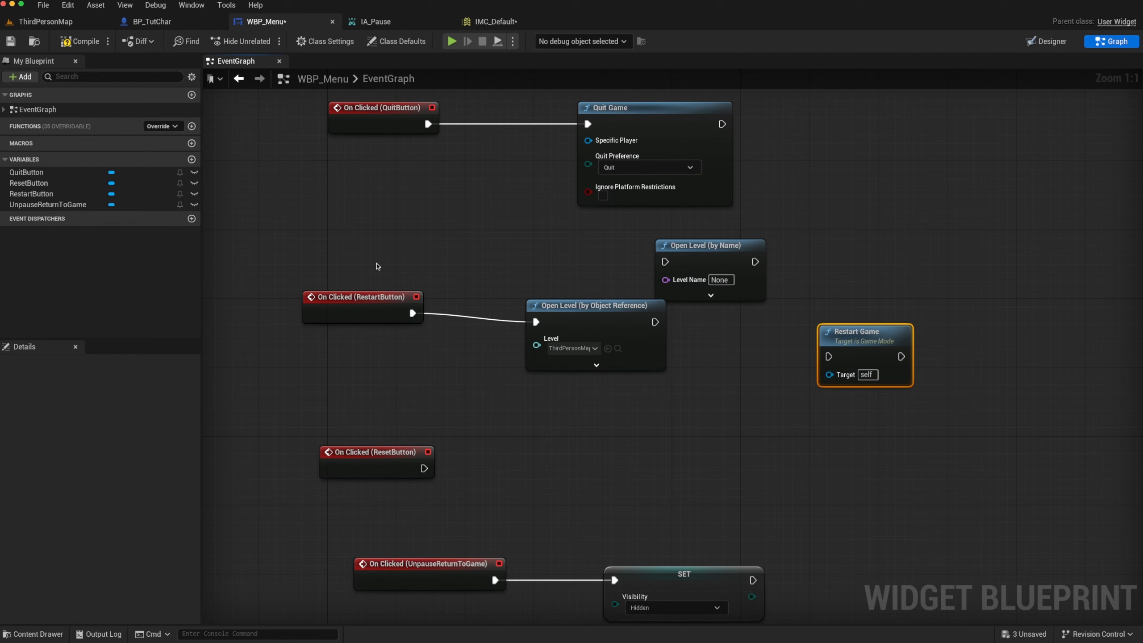
left_click(75, 40)
Create a Blueprint class based on GameMode in the project's Tutorial folder and name it GM_Tutorial
left_click(45, 21)
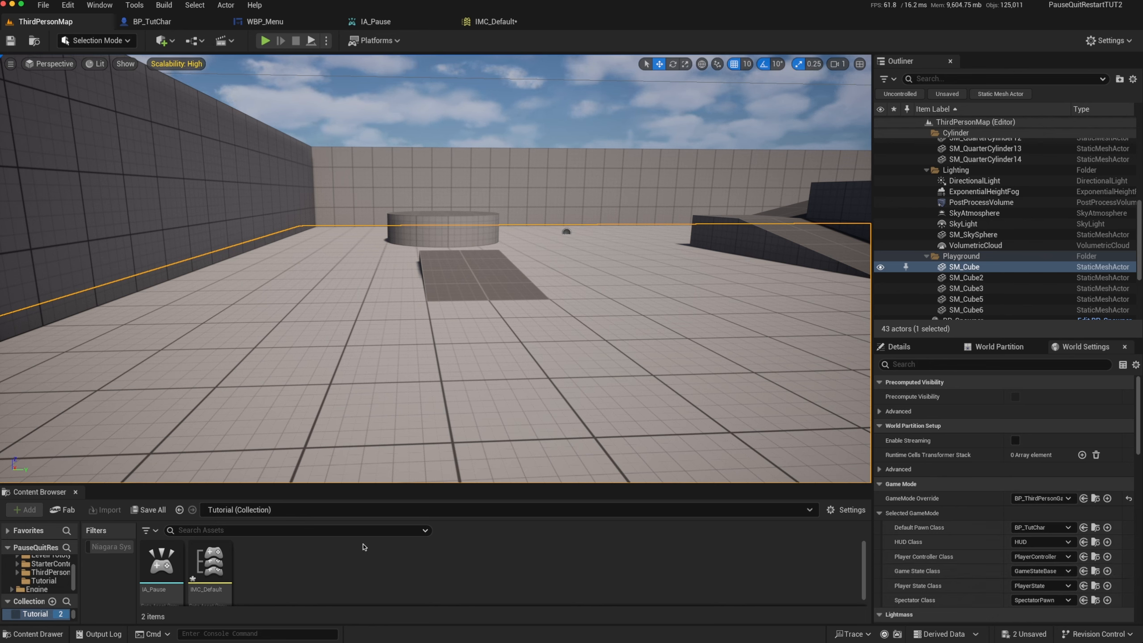
right_click(293, 570)
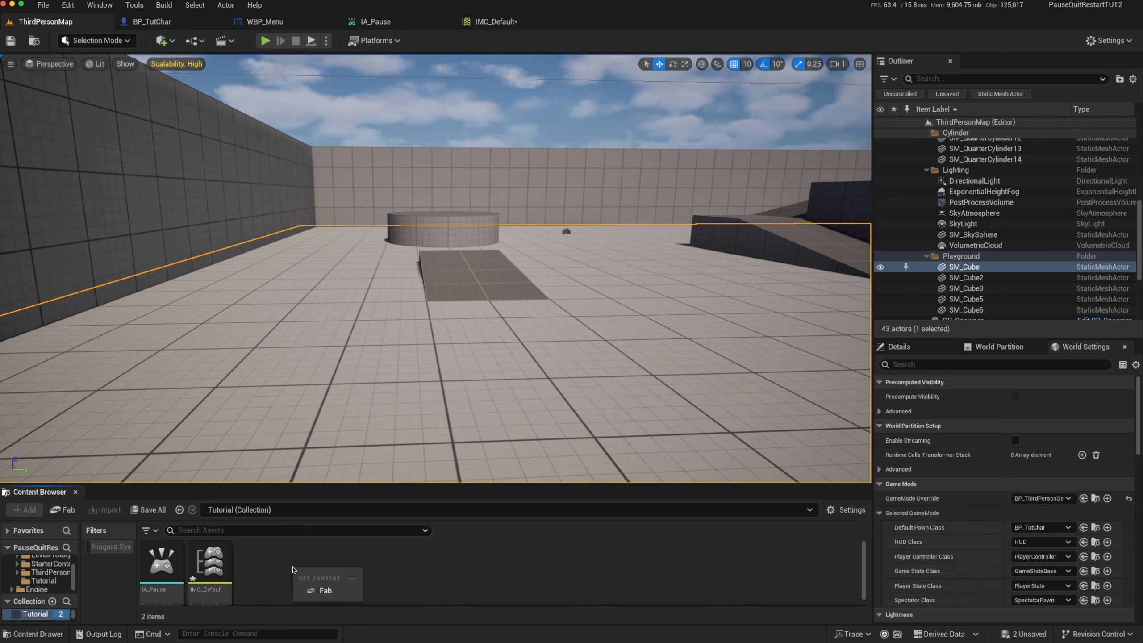
left_click(279, 549)
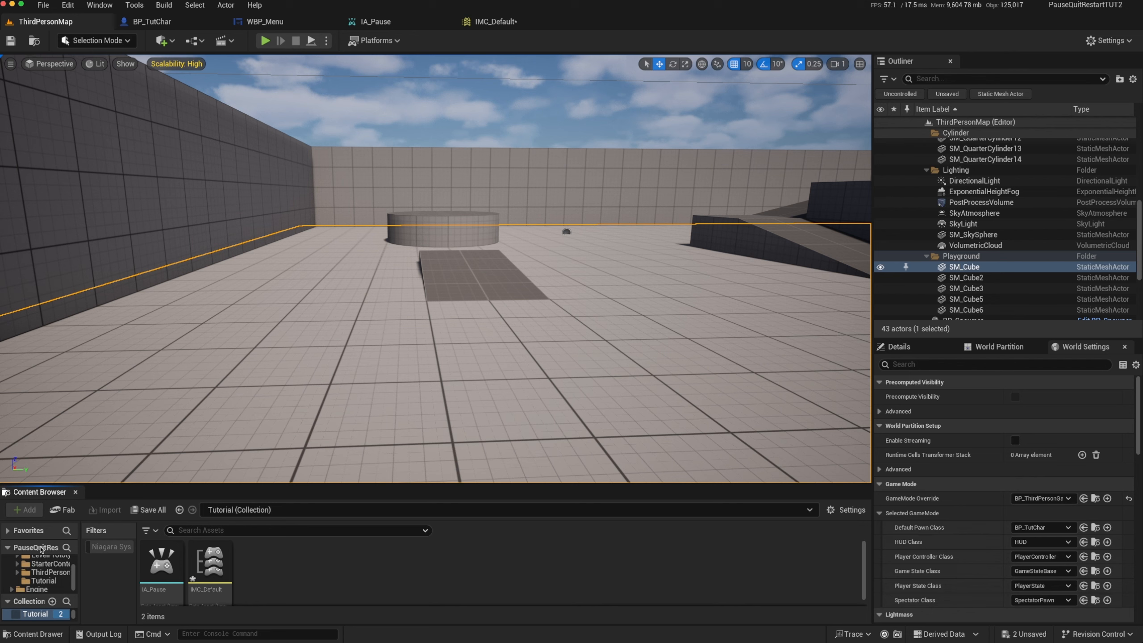
left_click(37, 579)
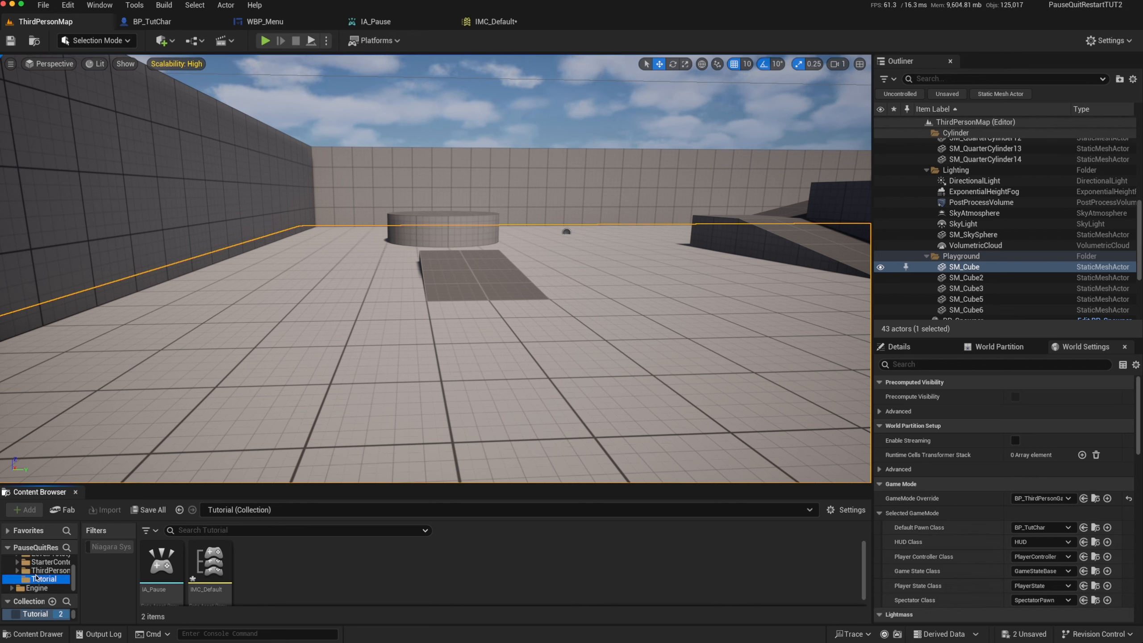
right_click(466, 557)
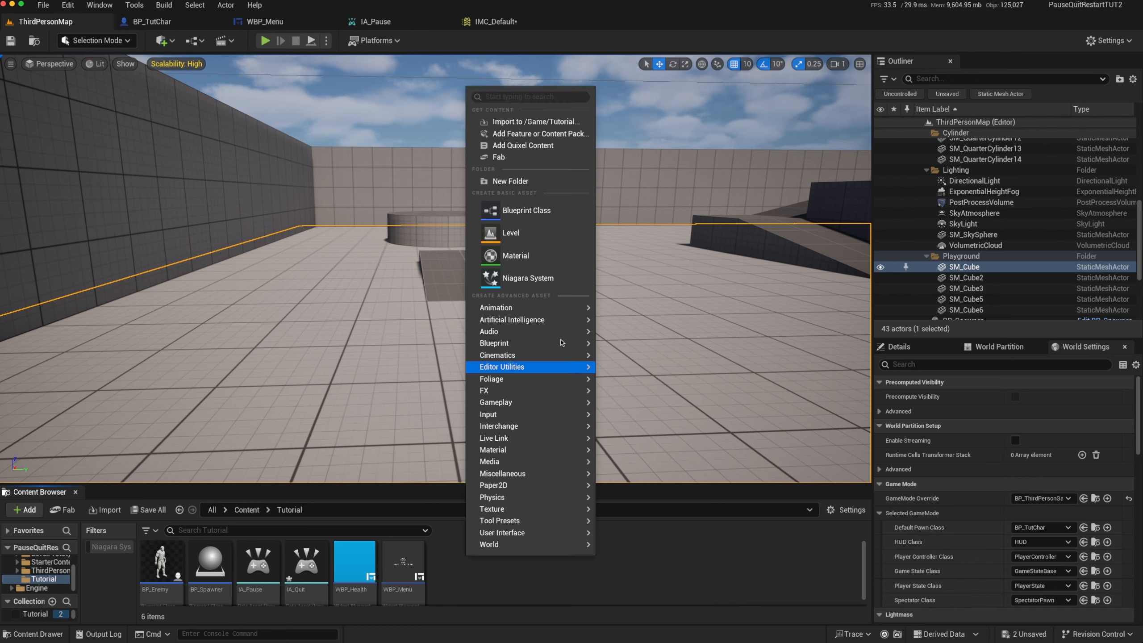
left_click(549, 211)
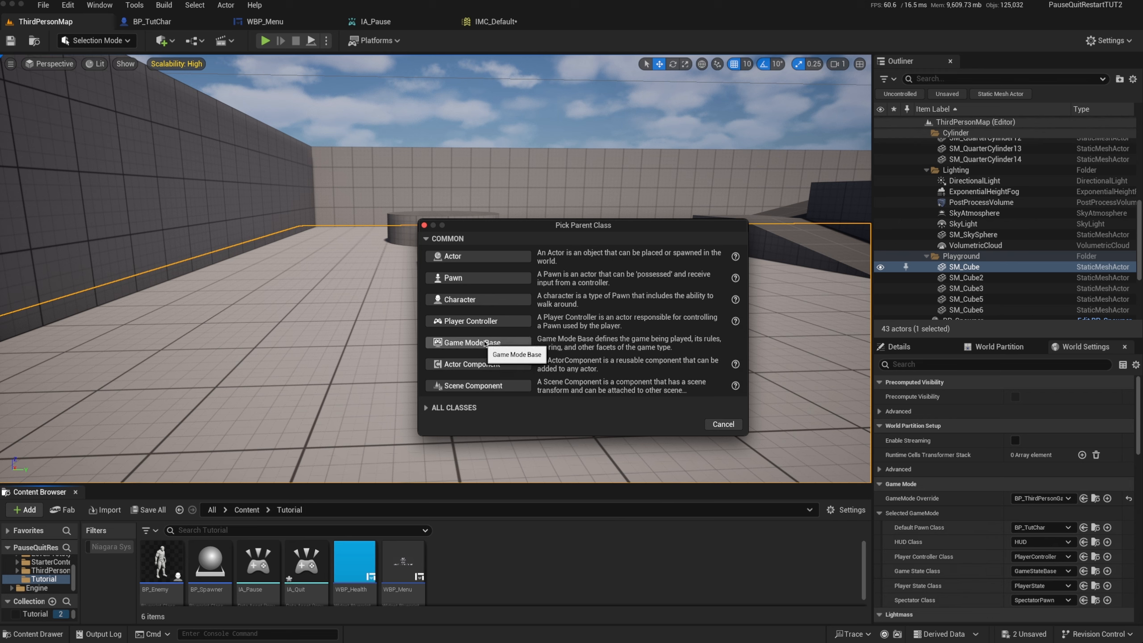
left_click(426, 408)
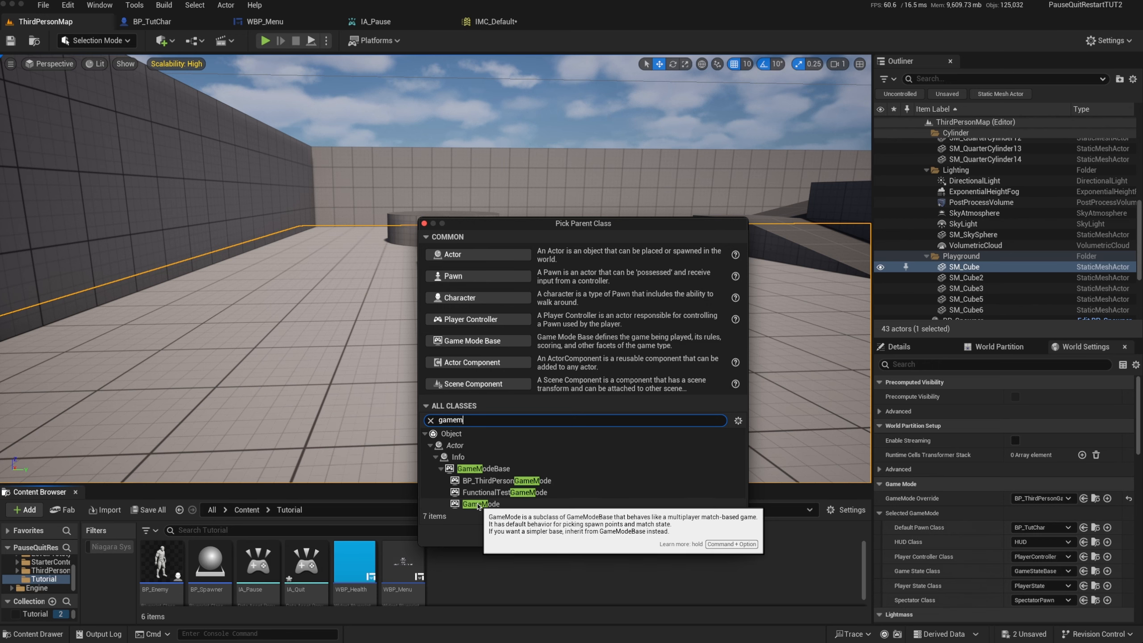
left_click(478, 504)
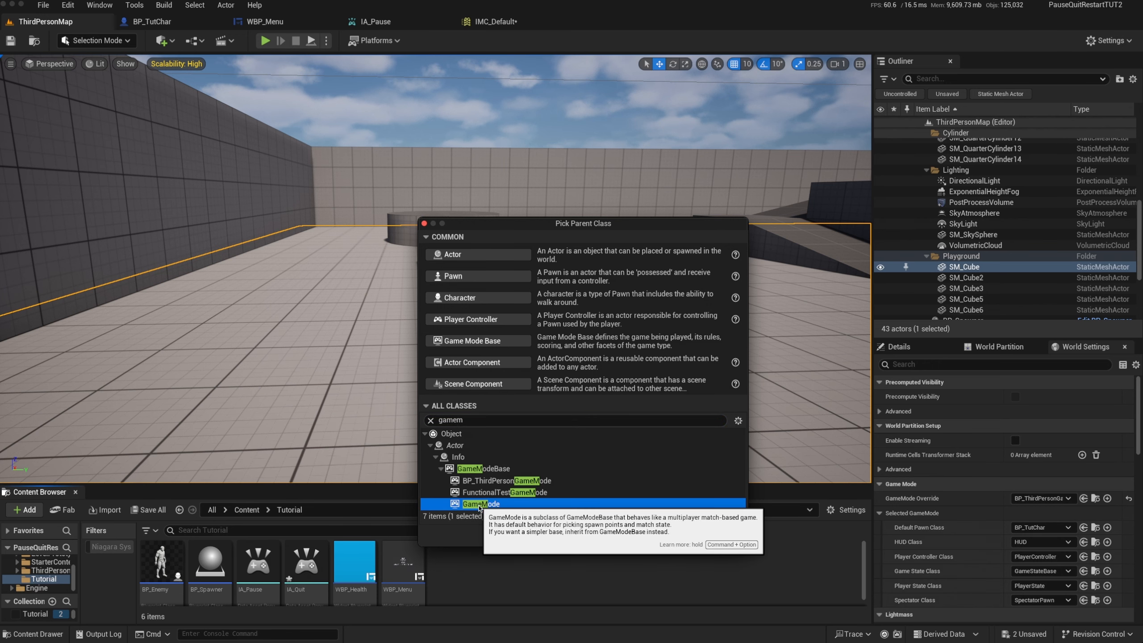
left_click(680, 535)
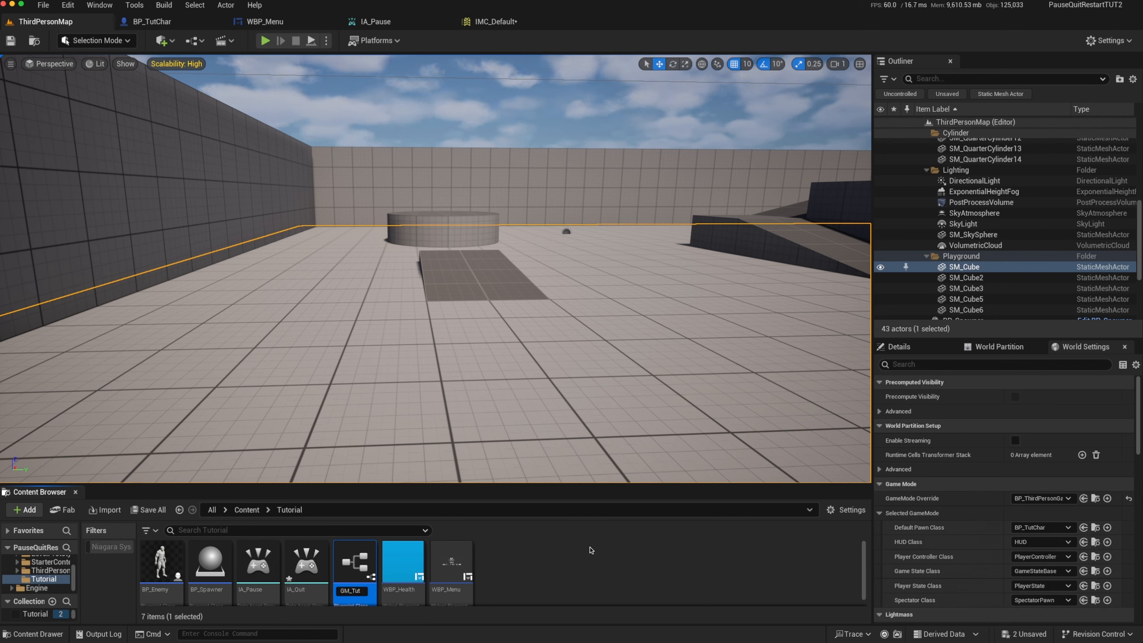
key("Return")
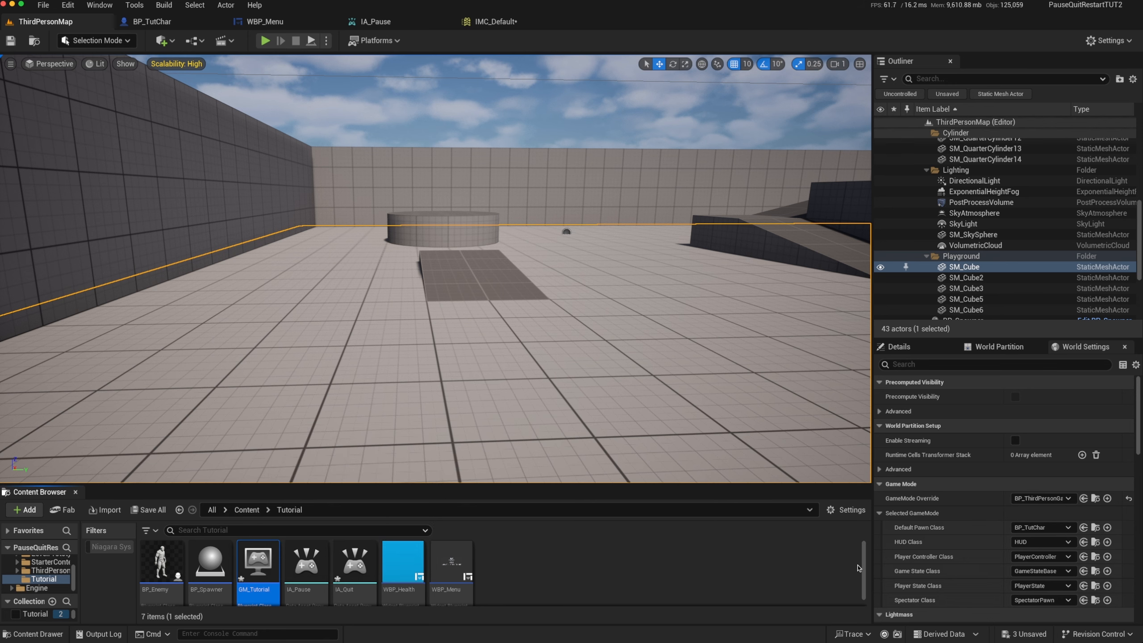
Set ThirdPersonMap's GameMode Override to GM_Tutorial and its Default Pawn Class to BP_TutChar
left_click(1085, 498)
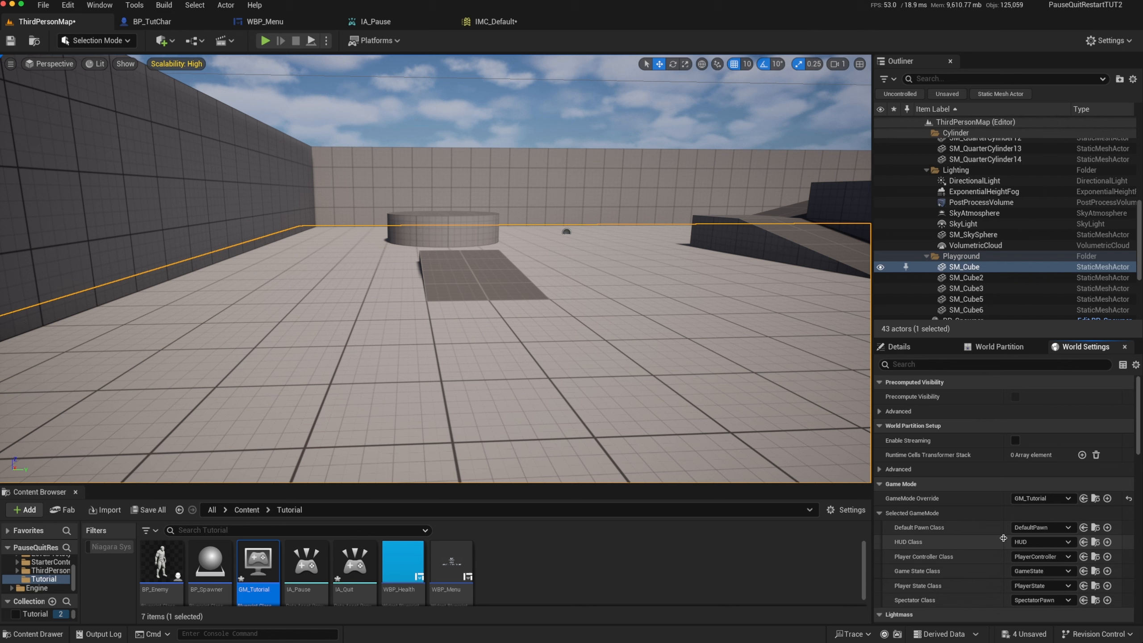
left_click(1064, 528)
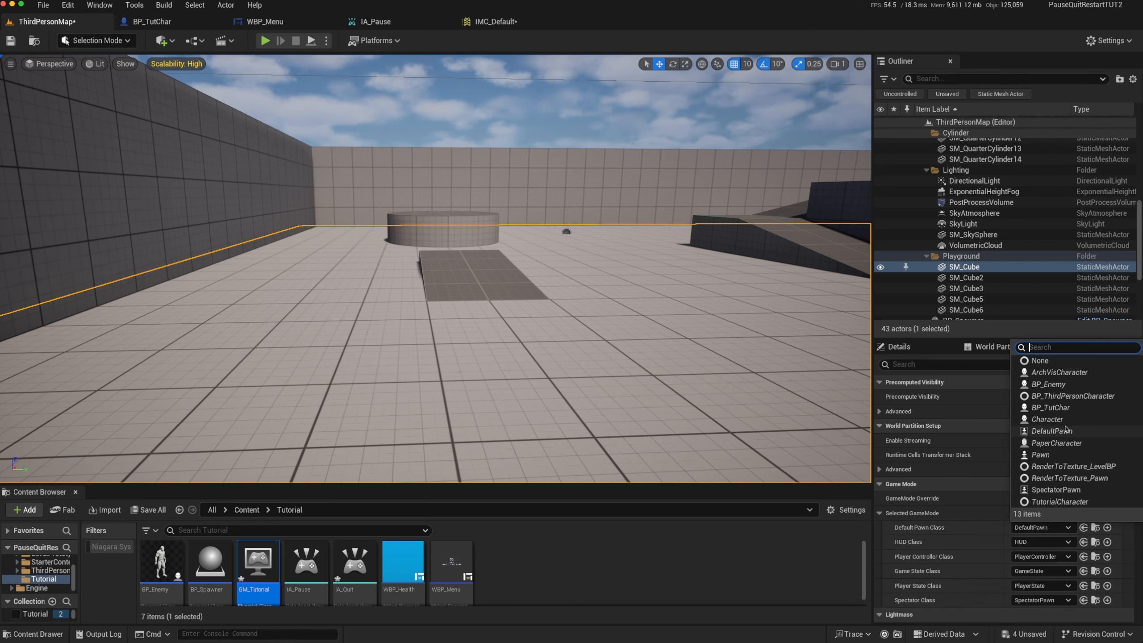
left_click(1058, 408)
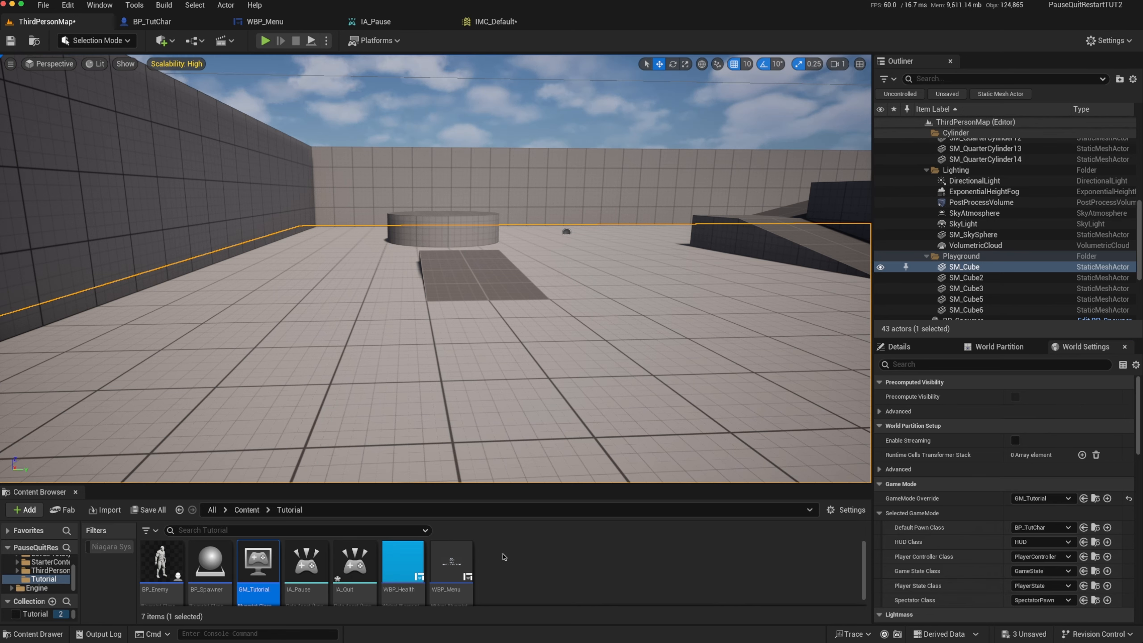
Add a Get Game Mode node to the WBP_Menu event graph, just below the Open Level (by Object Reference) node
left_click(265, 21)
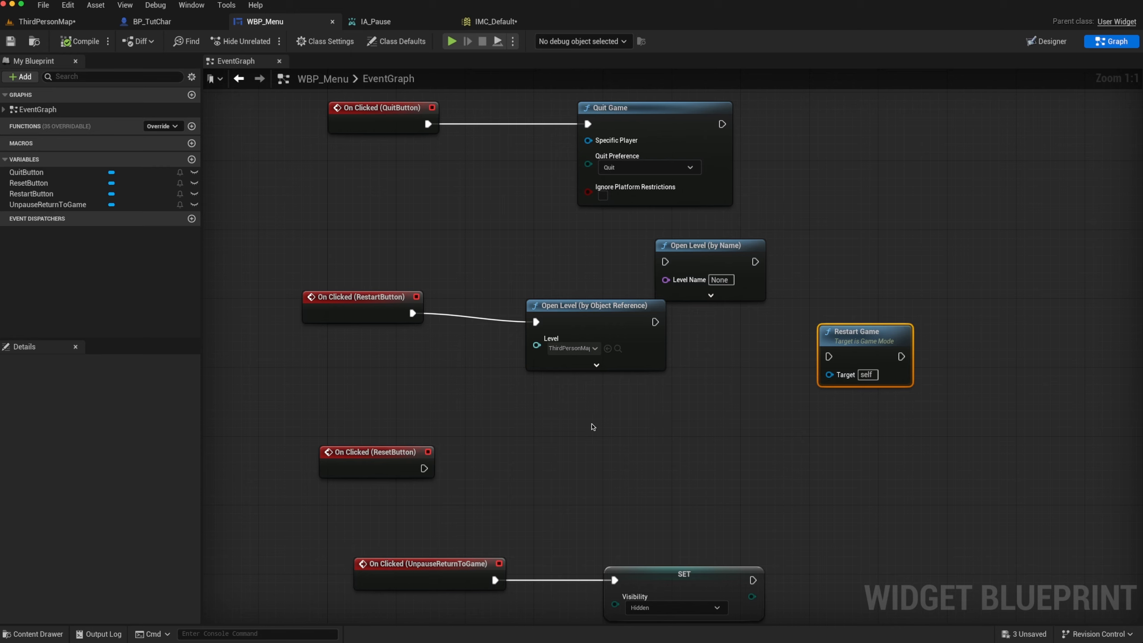
right_click(521, 415)
type("get game")
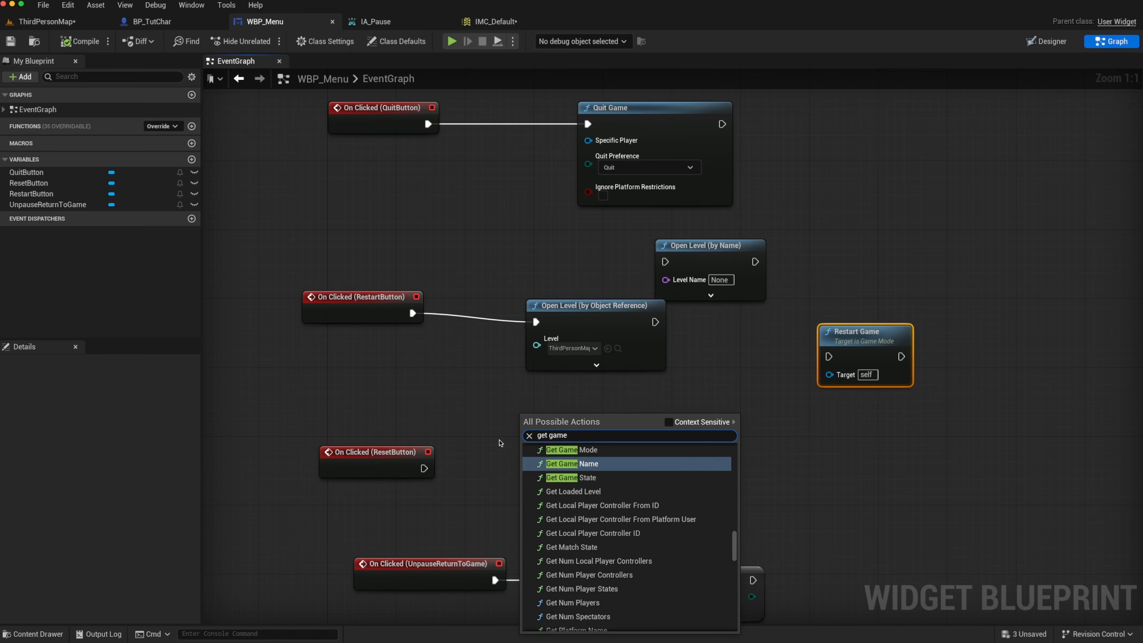
left_click(555, 449)
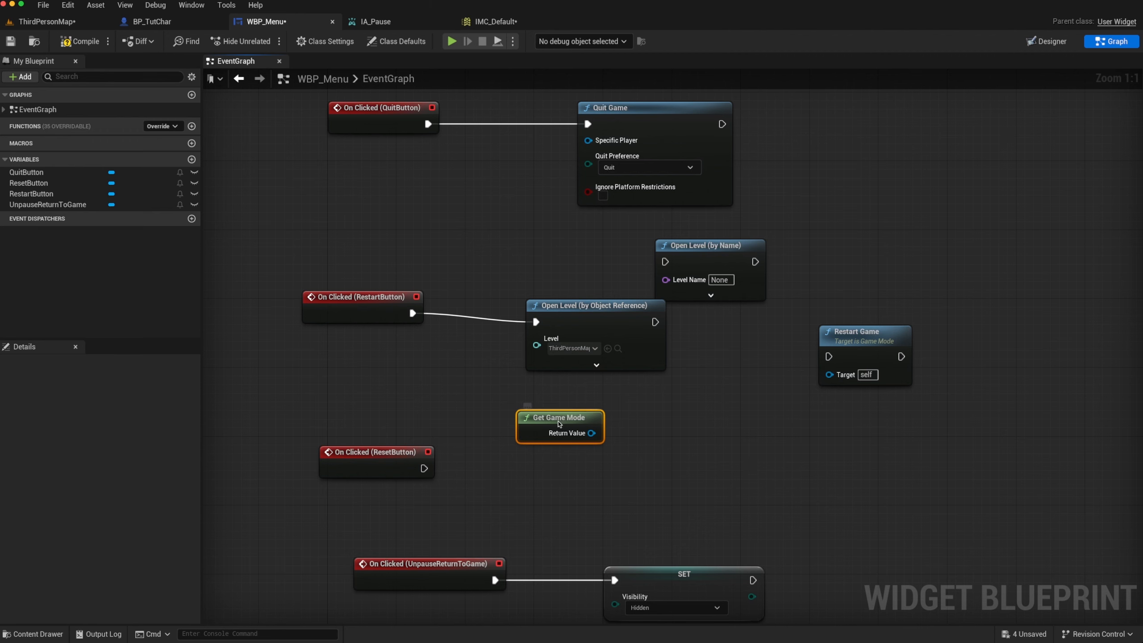
left_click_drag(558, 423, 535, 431)
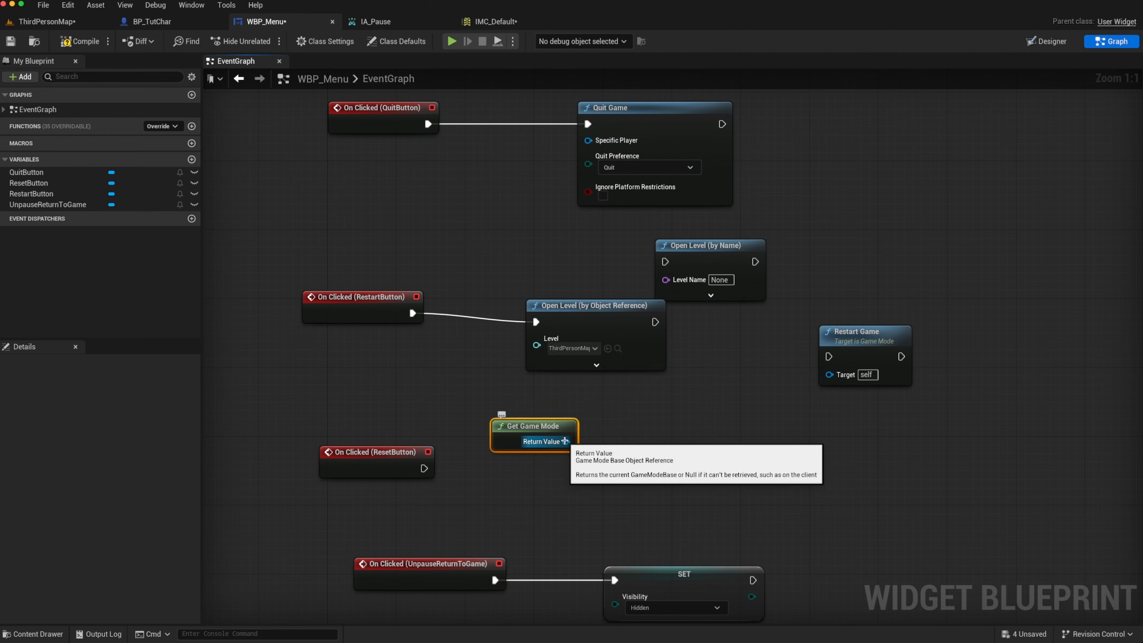
Cast Get Game Mode's return value with a Cast To GameMode node placed beside it, and save the widget blueprint
left_click_drag(564, 441, 661, 413)
type("cast to game")
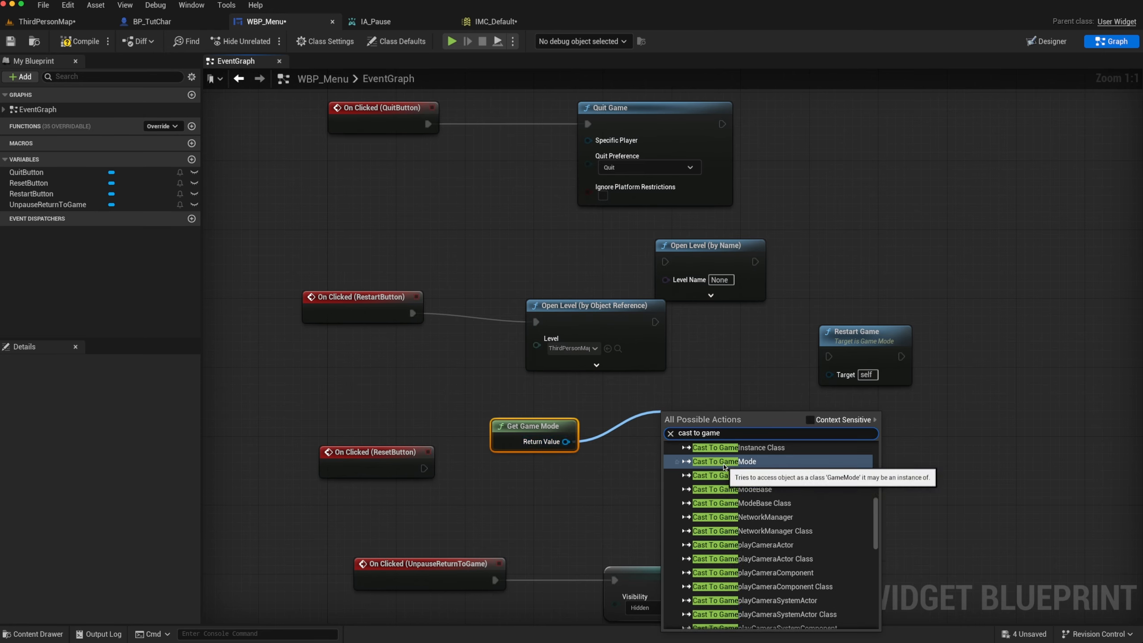
left_click(719, 461)
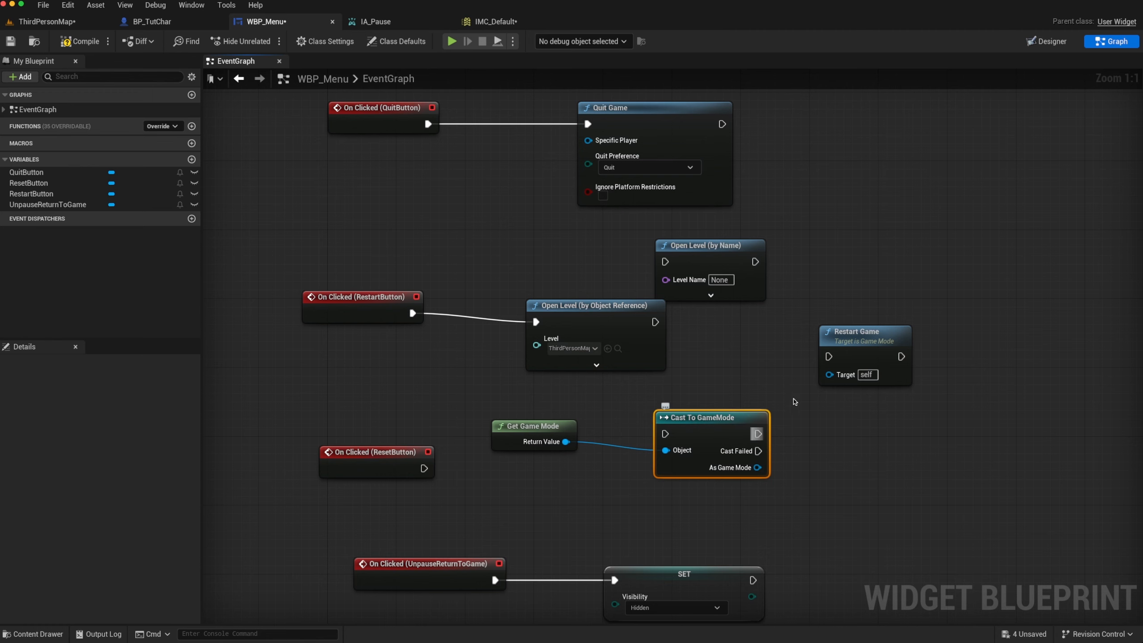
left_click_drag(730, 425, 678, 417)
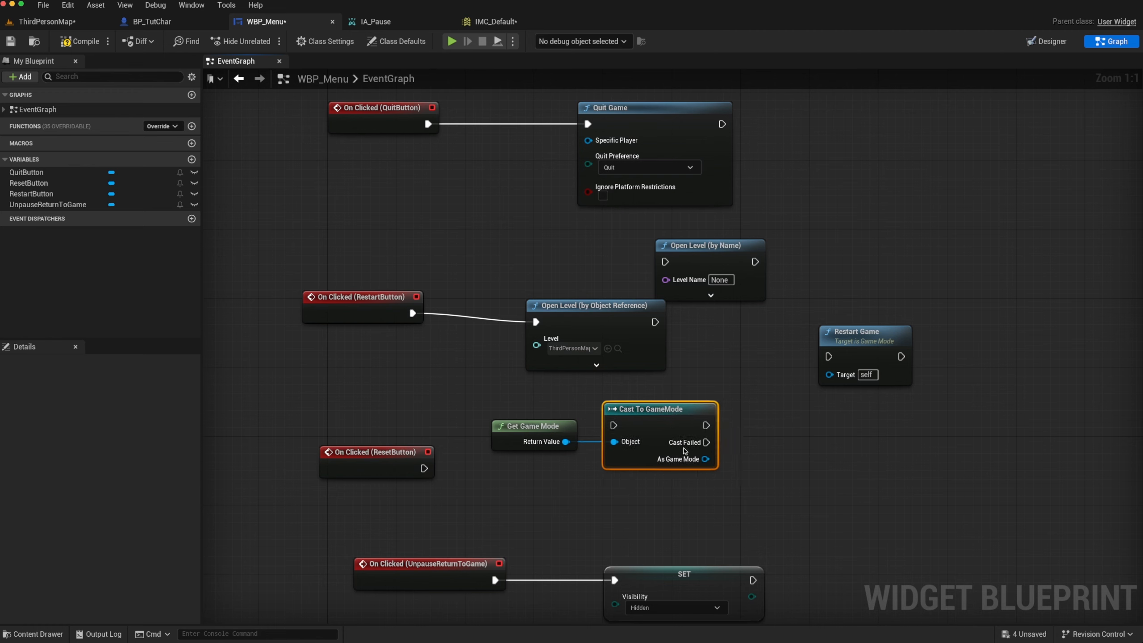
key("super+s")
Add a Restart Game node from the cast's As Game Mode output and place it beside the cast node
left_click_drag(704, 459, 787, 428)
type("resstar")
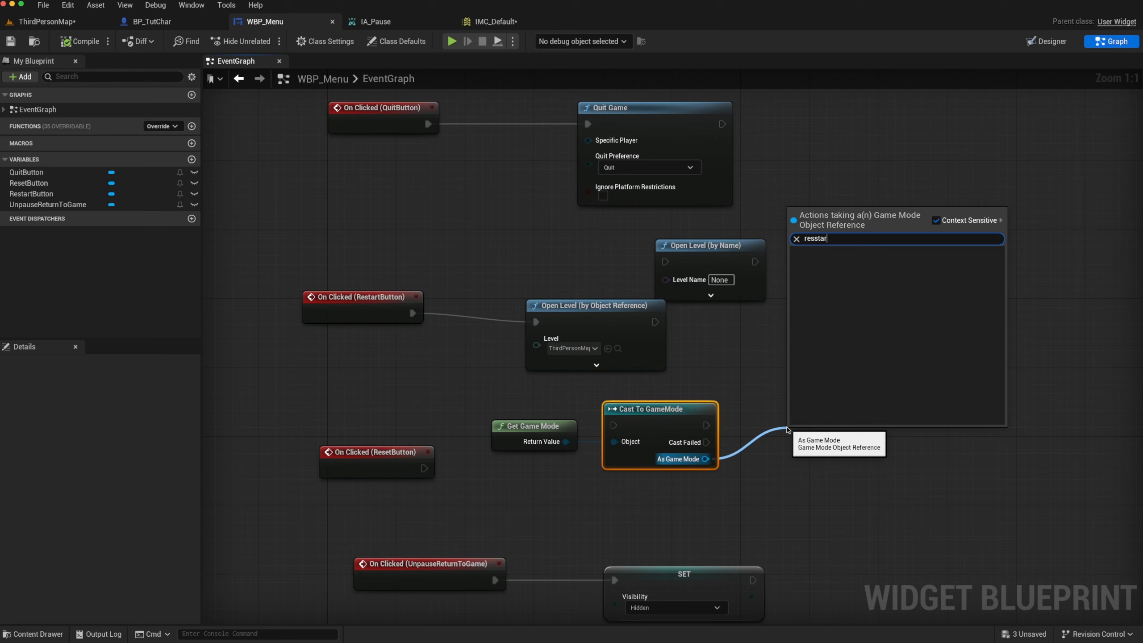
key("BackSpace")
key("BackSpace")
key("BackSpace")
type("t")
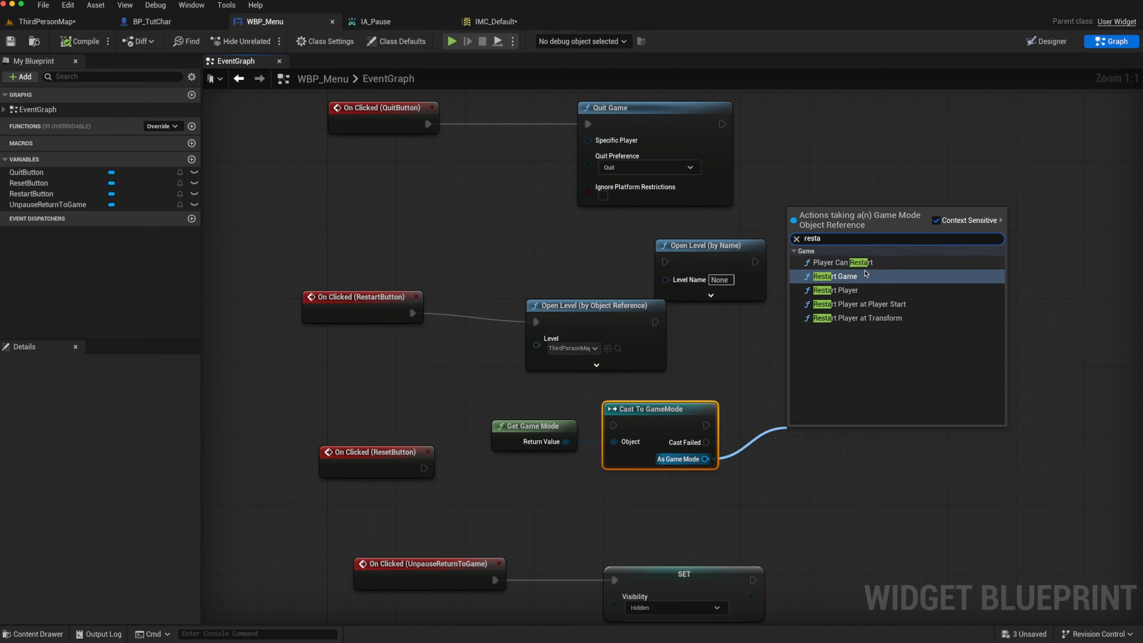
left_click(822, 280)
left_click_drag(815, 451, 817, 432)
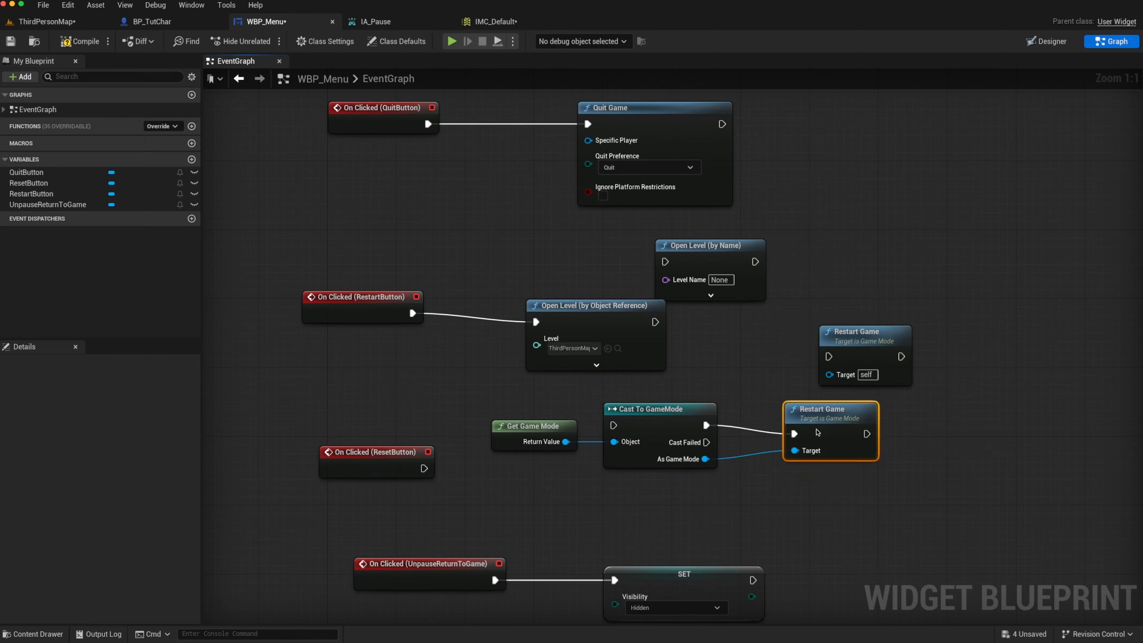
Replace both Open Level nodes and the unconnected Restart Game node by wiring RestartButton's On Clicked event to Cast To GameMode, and compile
left_click_drag(337, 317, 353, 371)
left_click_drag(596, 238, 855, 344)
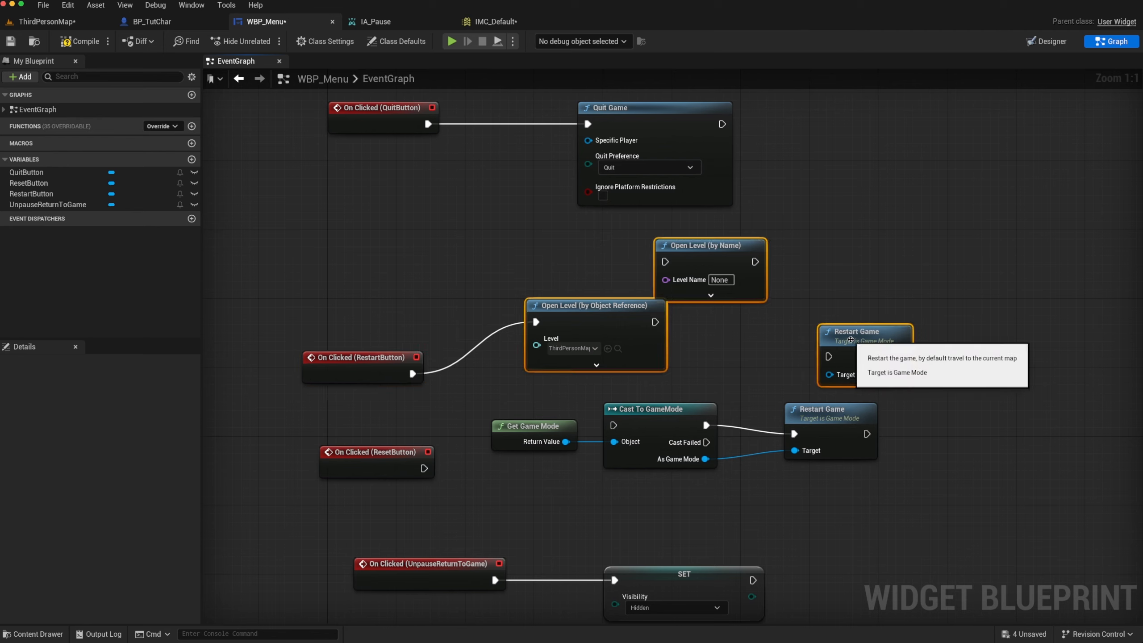
key("Delete")
left_click_drag(412, 373, 621, 424)
left_click(67, 42)
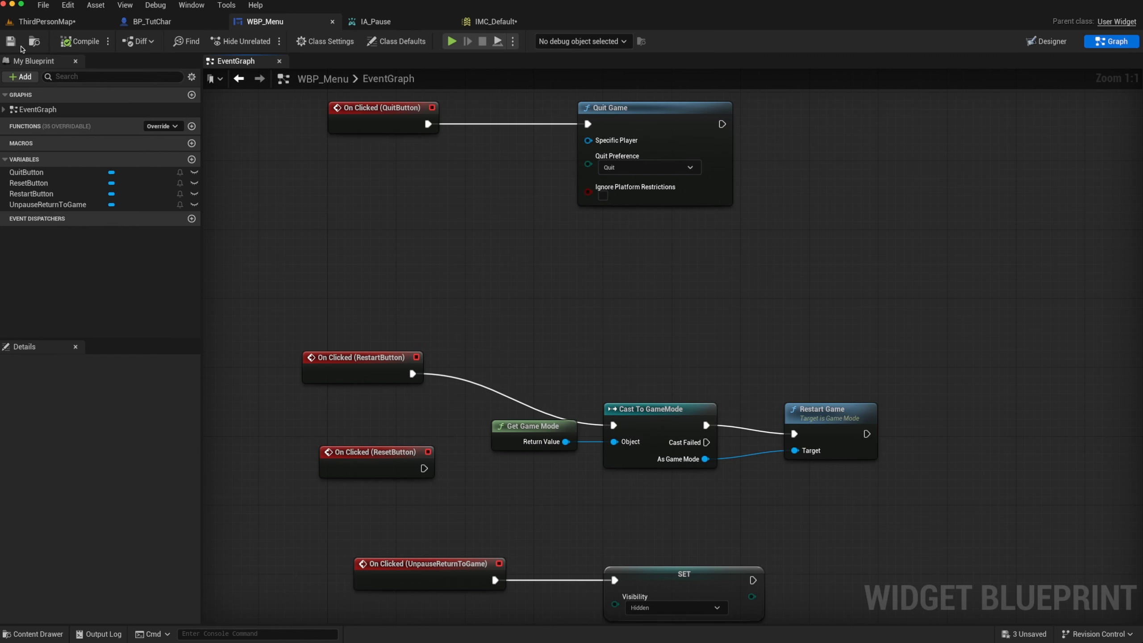
Play ThirdPersonMap, pause the game and restart it from the pause menu to test the Restart button
left_click(57, 22)
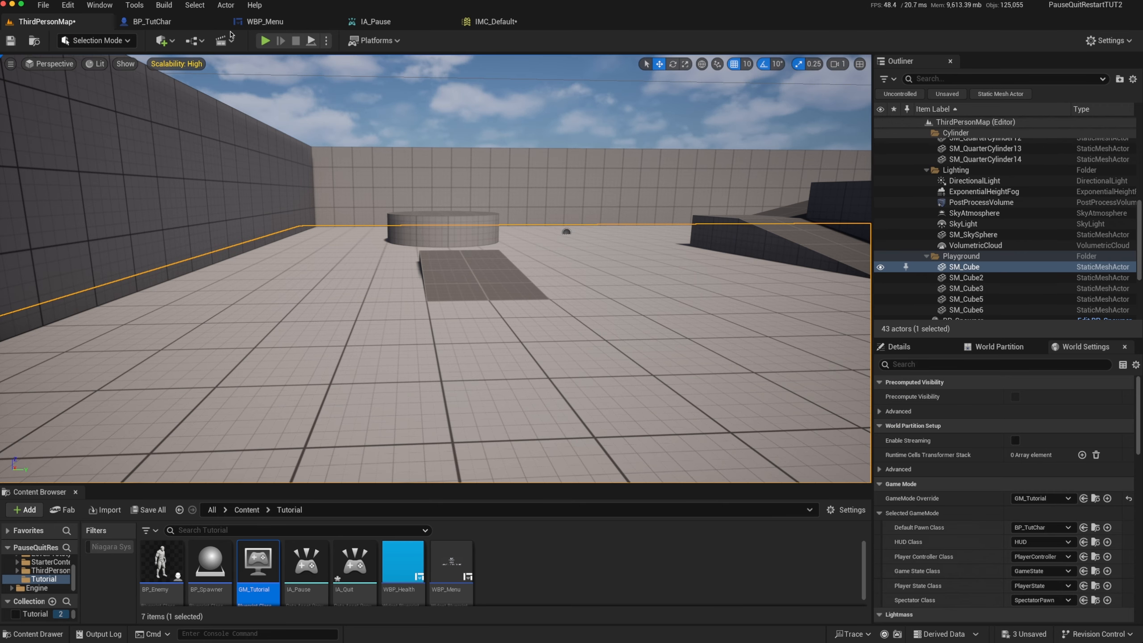
left_click(267, 41)
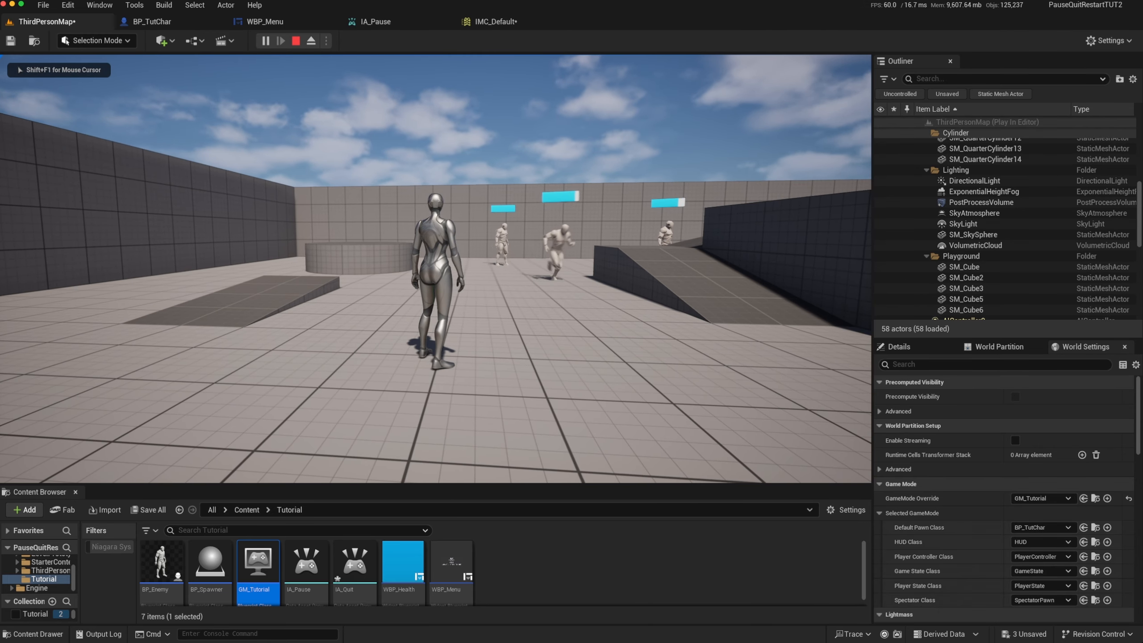
key("p")
left_click(407, 248)
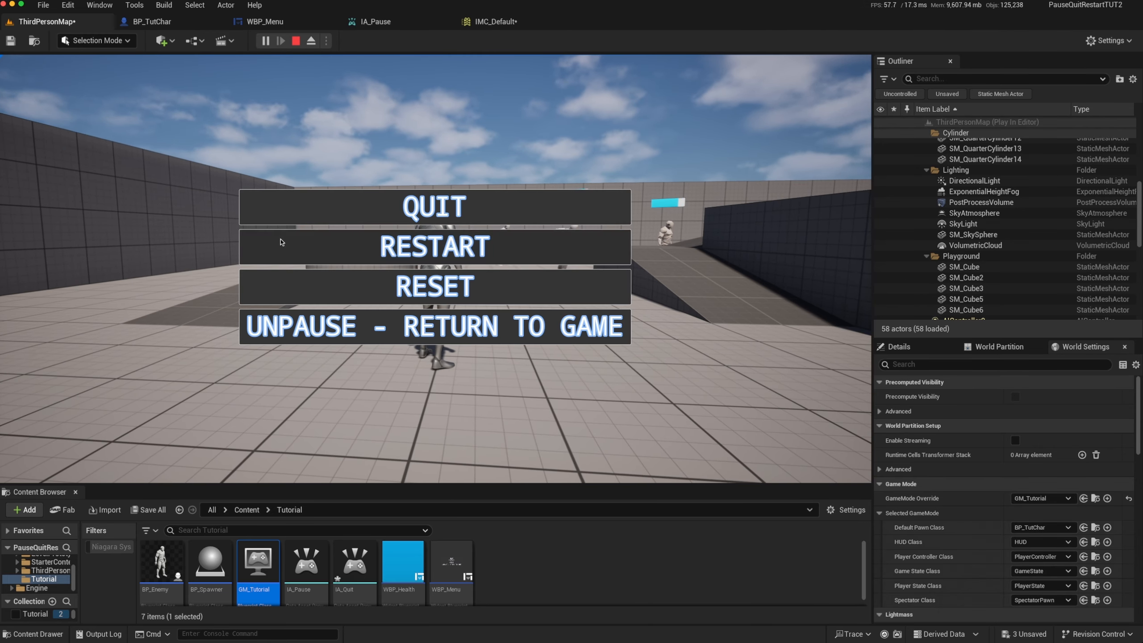
Run the character around the restarted level to check movement and enemies, and quit the play session
key("a")
key("w")
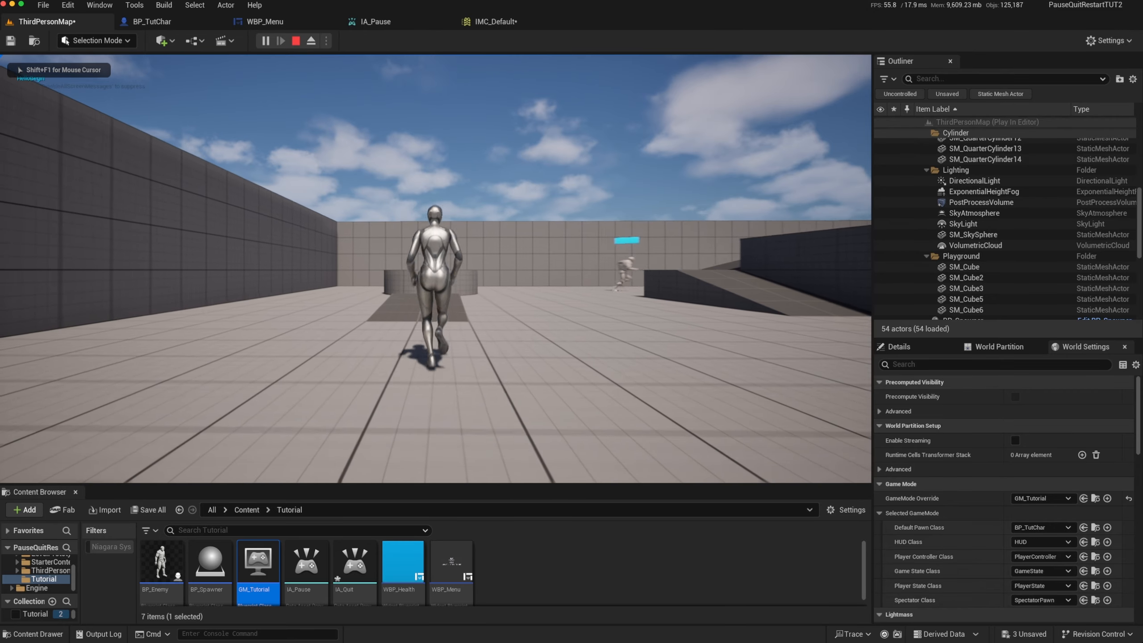
key("d")
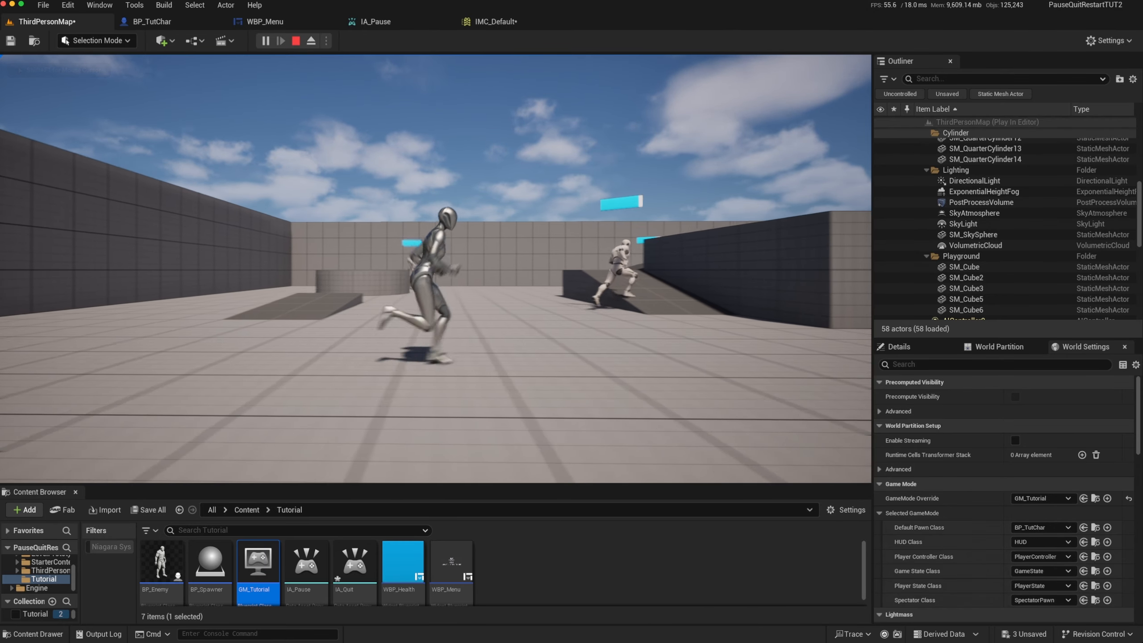
key("s")
key("d")
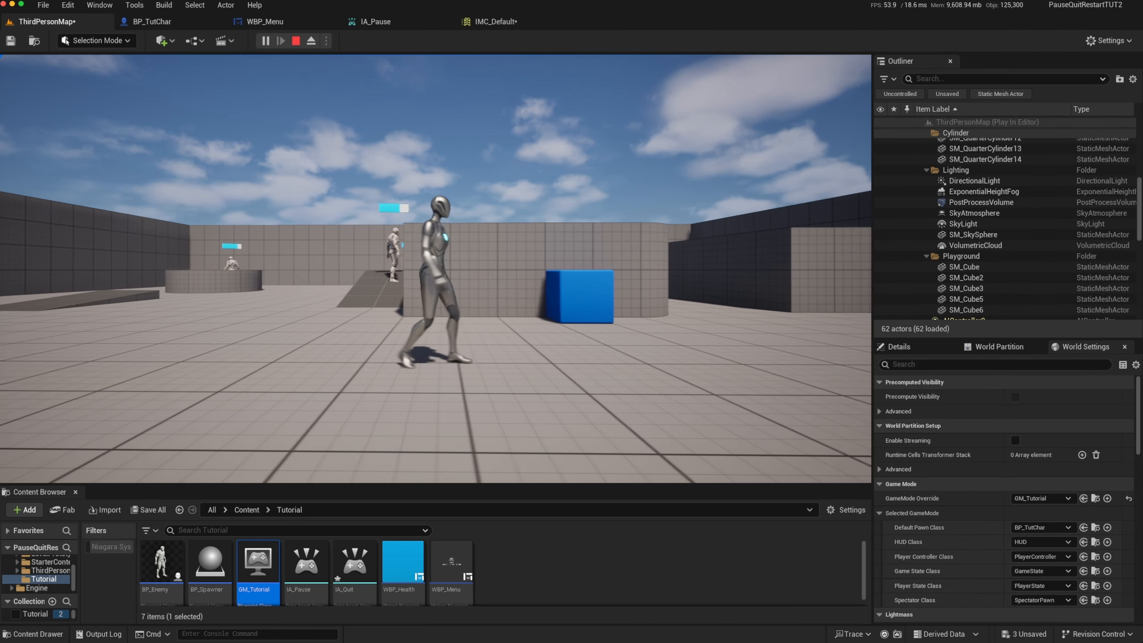
key("a")
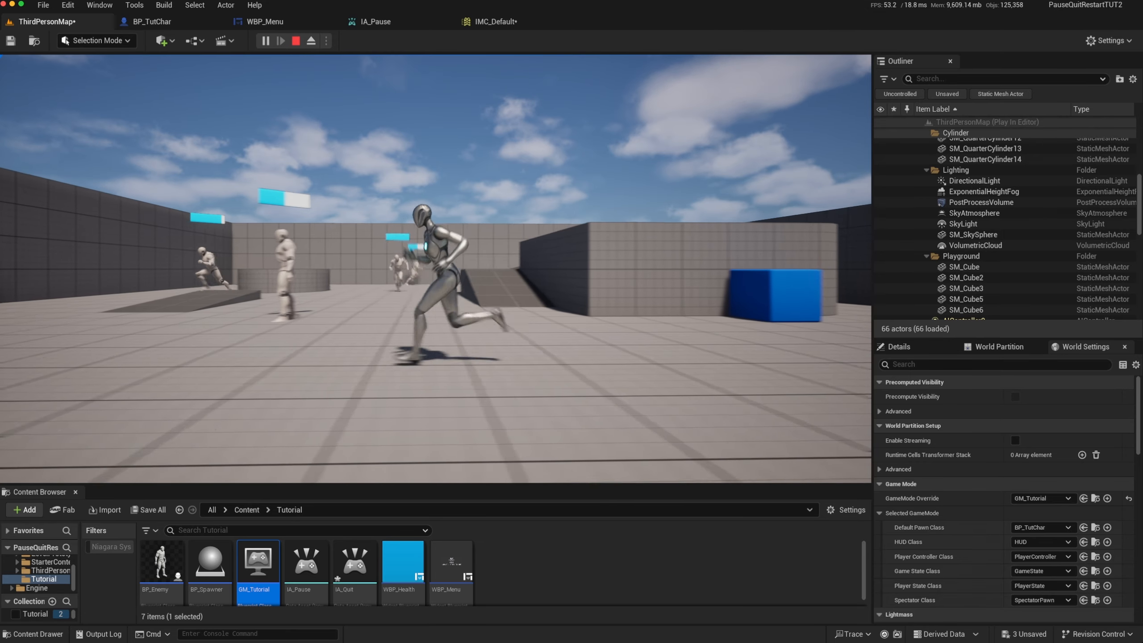
key("w")
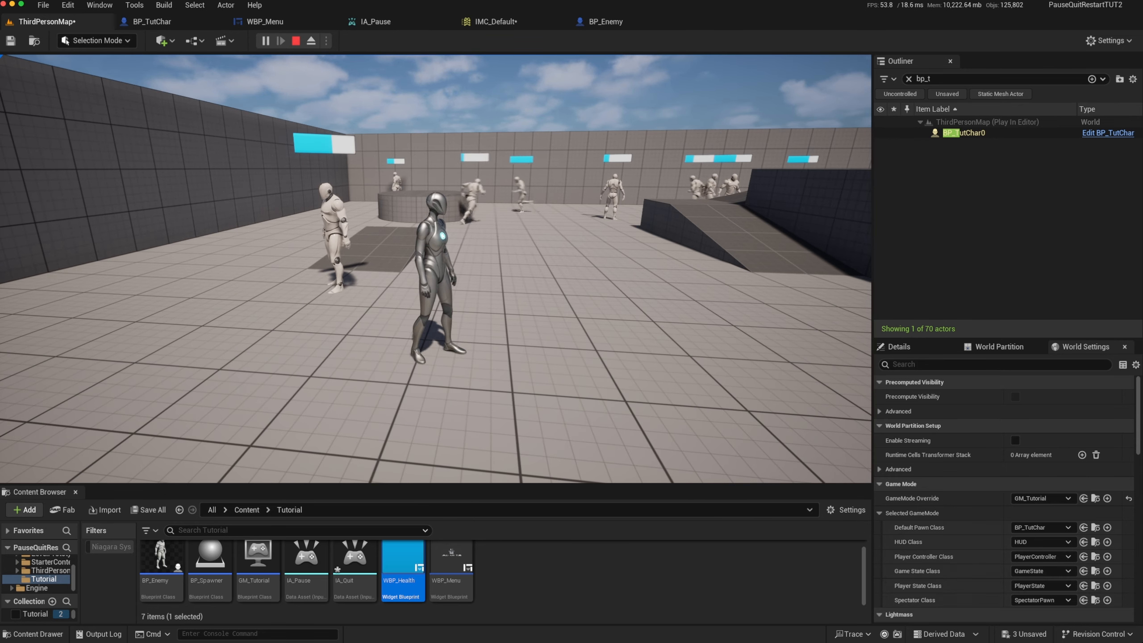
key("q")
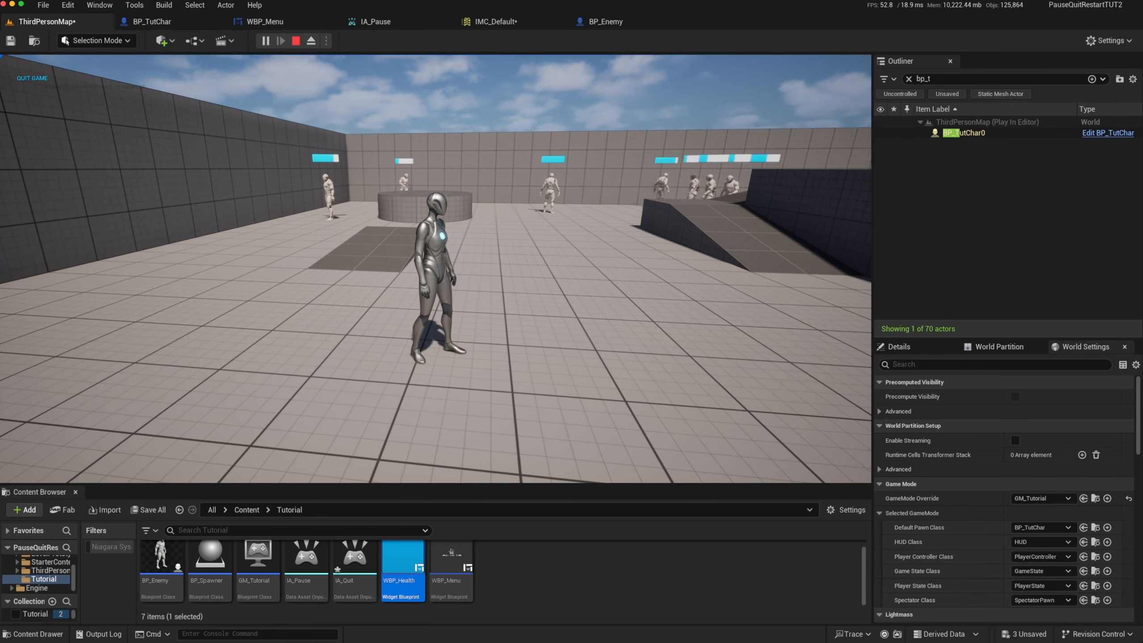
key("Escape")
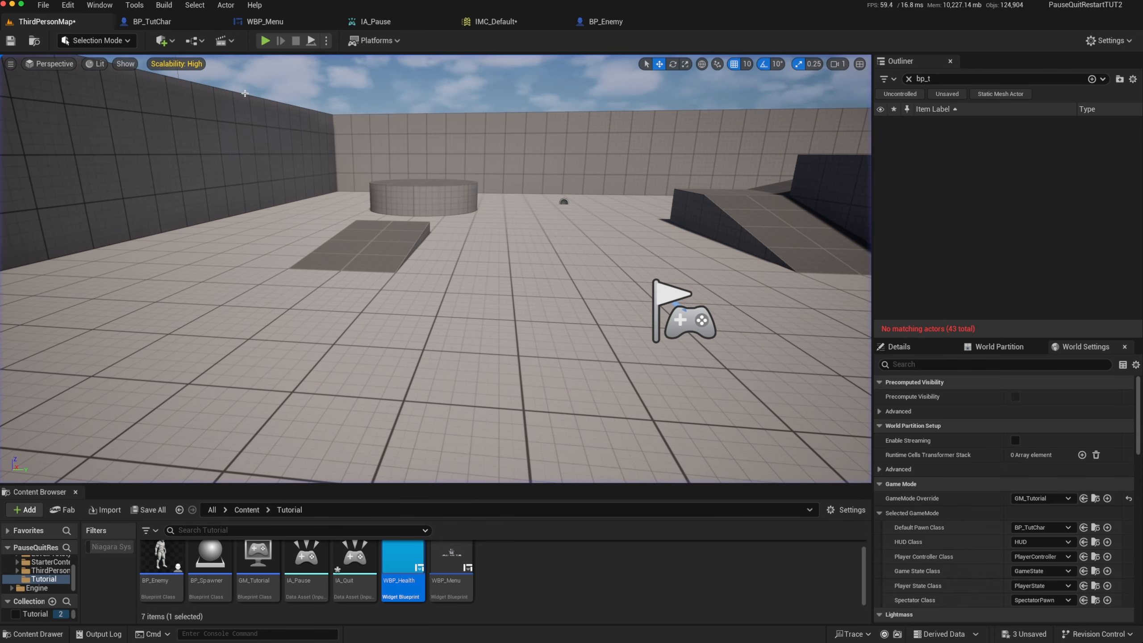
Add a Reset Level node from Get Game Mode in the WBP_Menu graph and trigger it from ResetButton's On Clicked event
left_click(270, 22)
left_click(1045, 41)
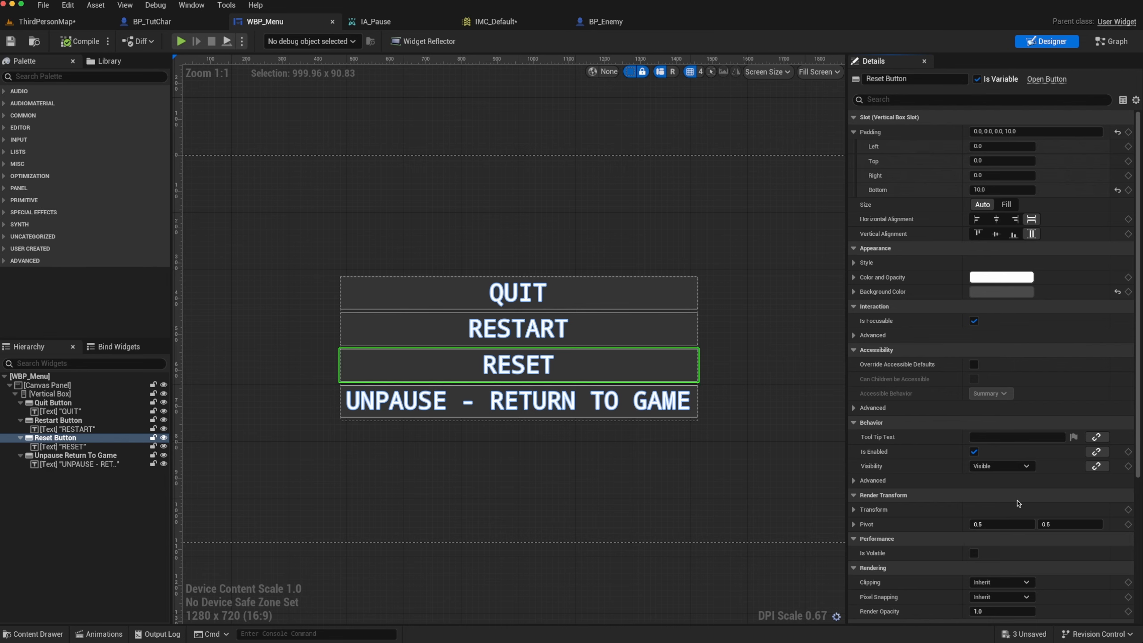
scroll(1018, 503, "down", 5)
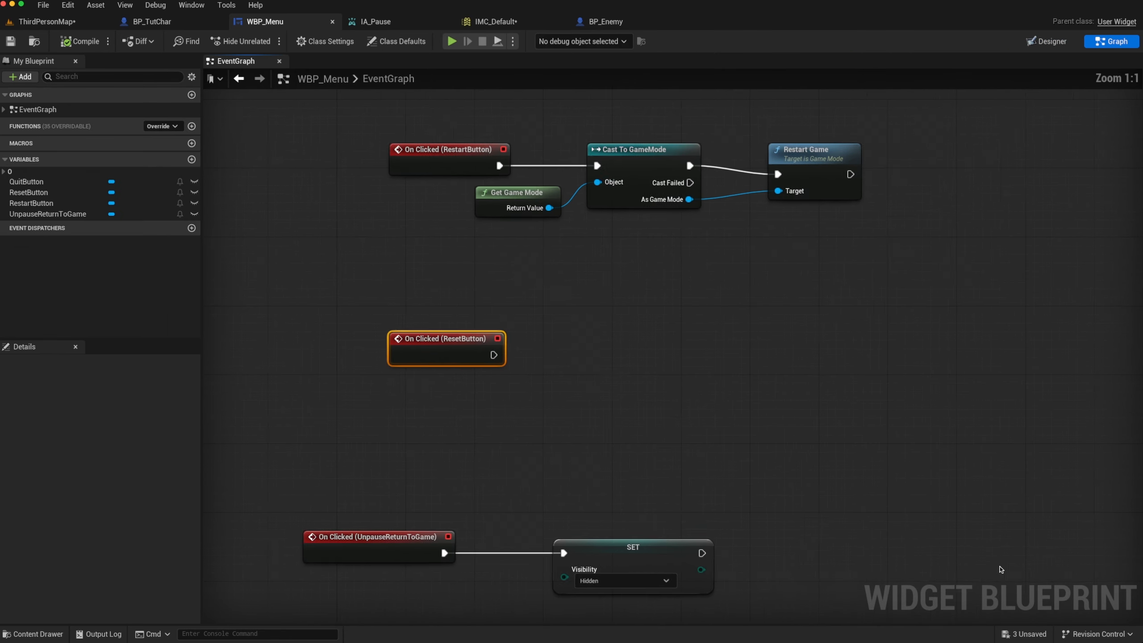
left_click(1003, 566)
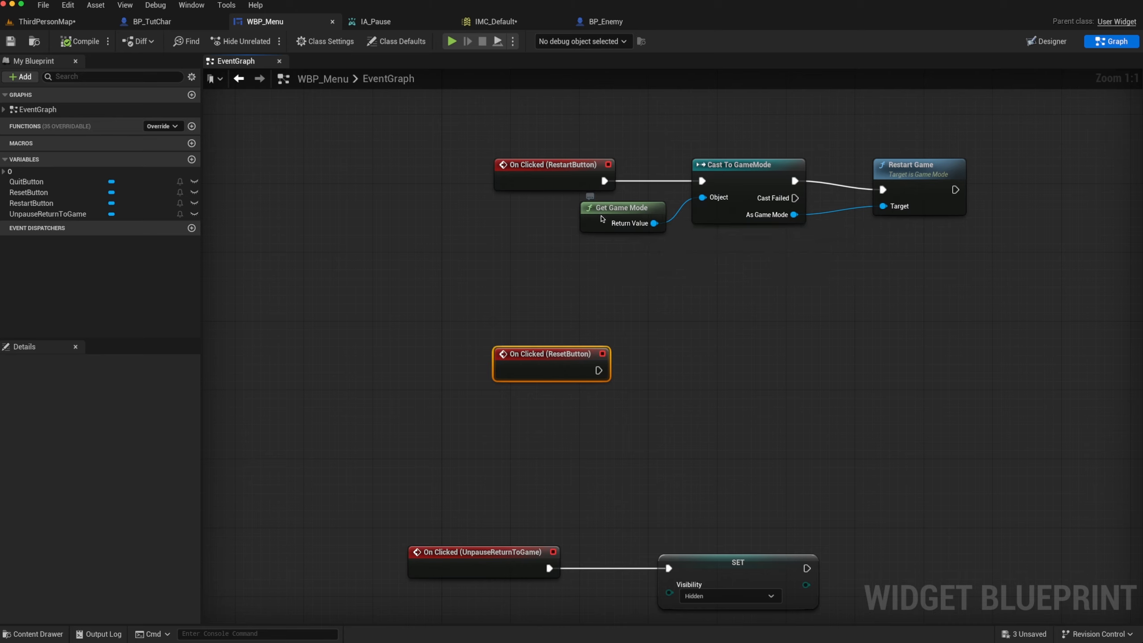
left_click_drag(602, 219, 726, 356)
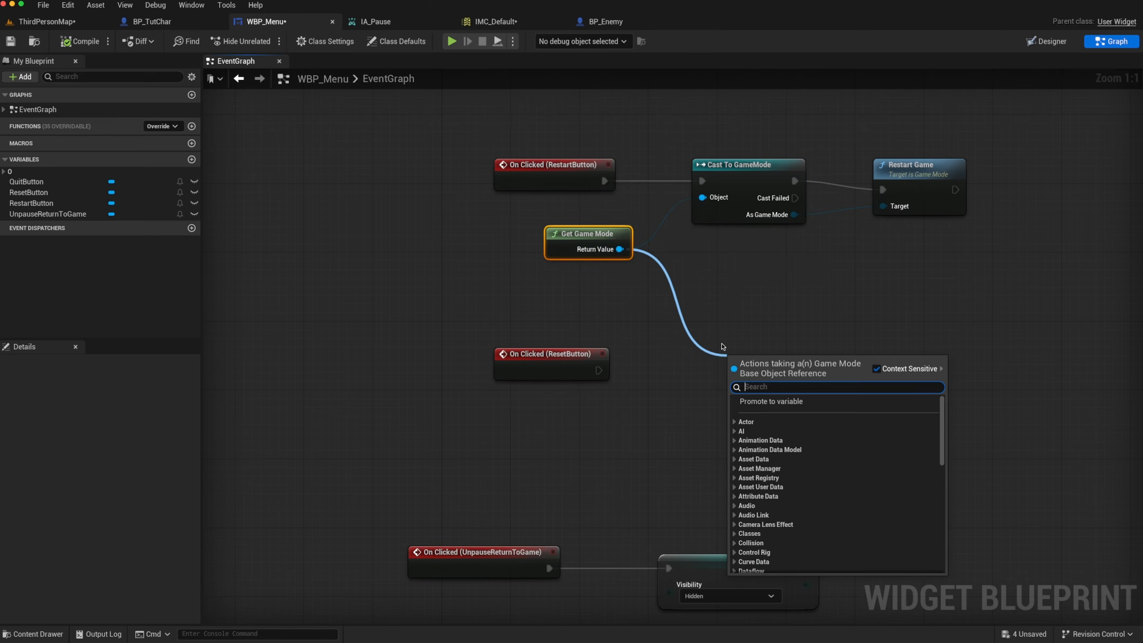
type("rese")
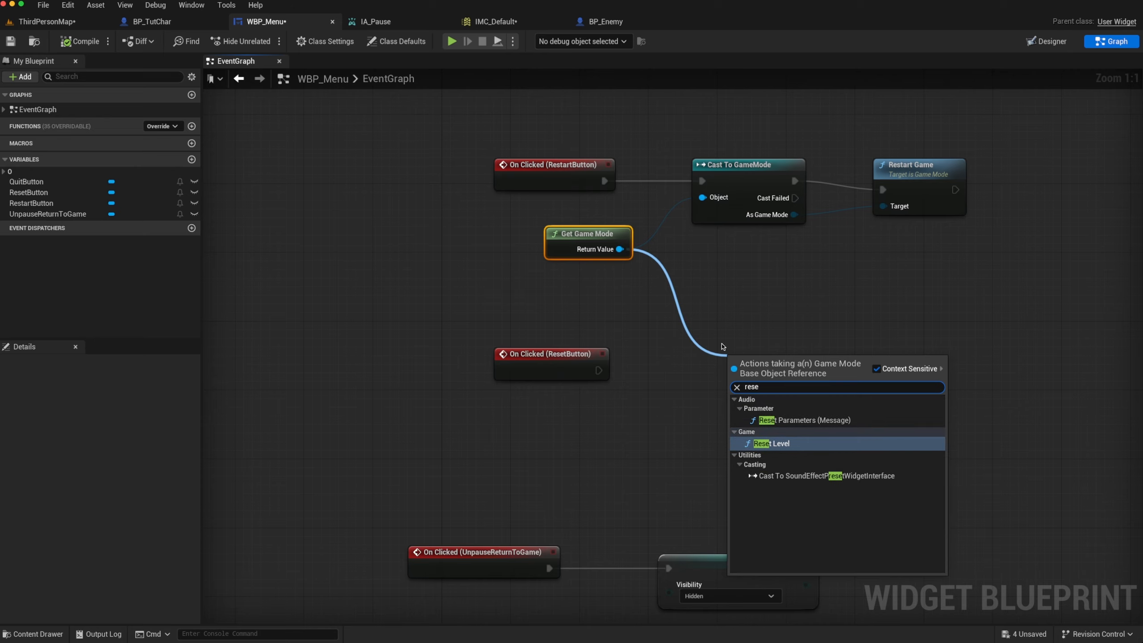
left_click(763, 442)
left_click_drag(774, 358, 783, 341)
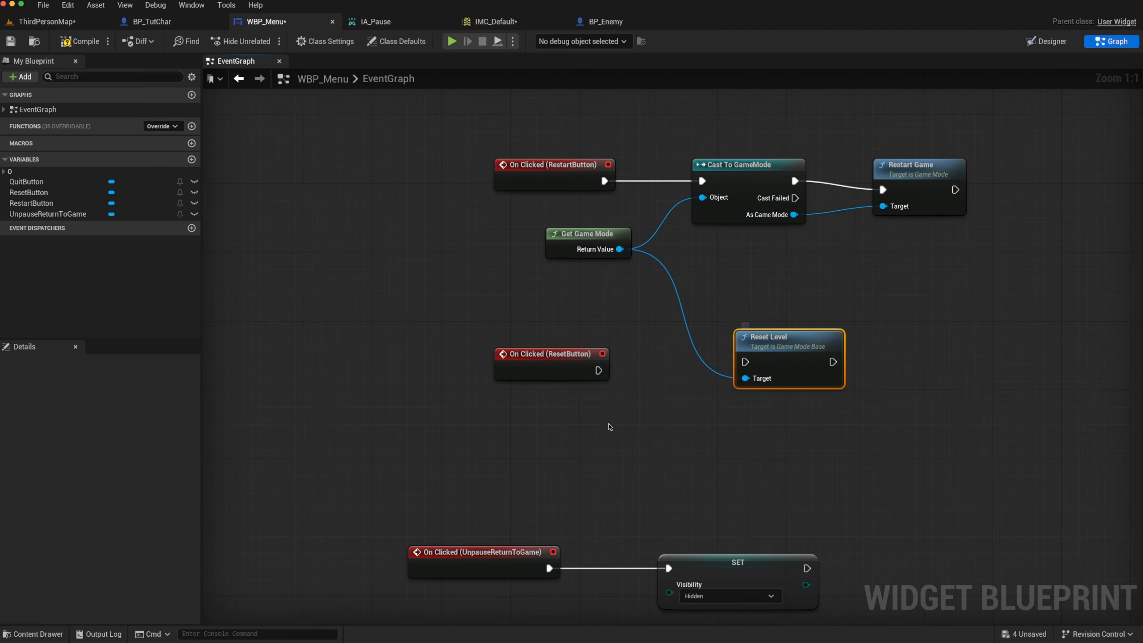
left_click_drag(598, 370, 745, 362)
Add a Set Visibility node after Reset Level with self as the target, and set In Visibility to Hidden
right_click_drag(792, 413, 594, 420)
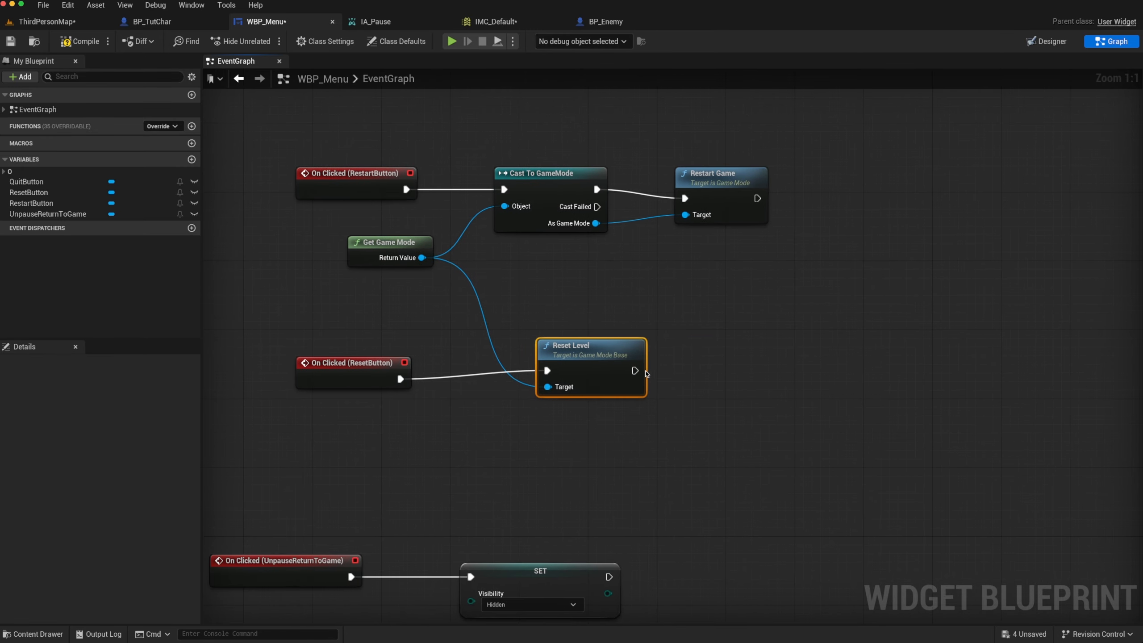
left_click_drag(634, 370, 714, 367)
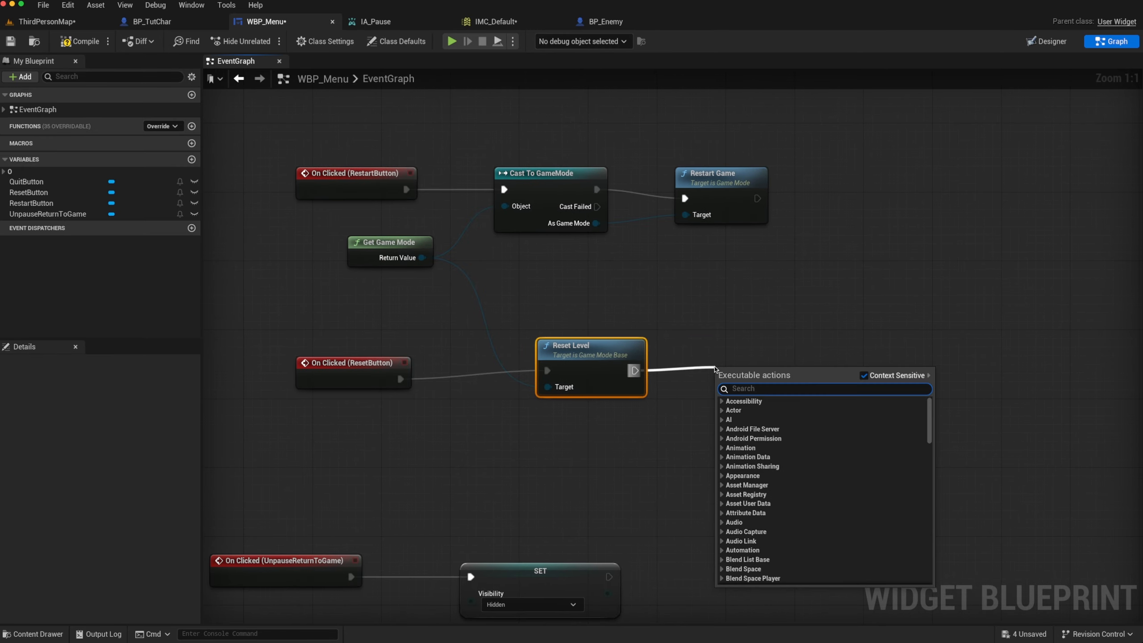
type("set vi")
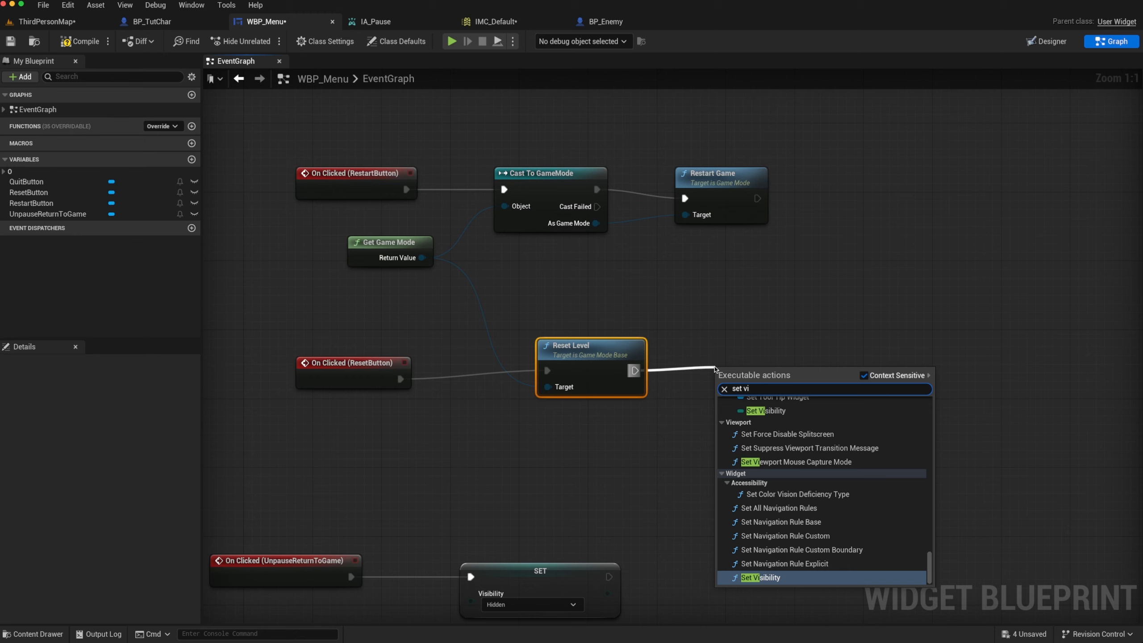
key("Return")
left_click(761, 443)
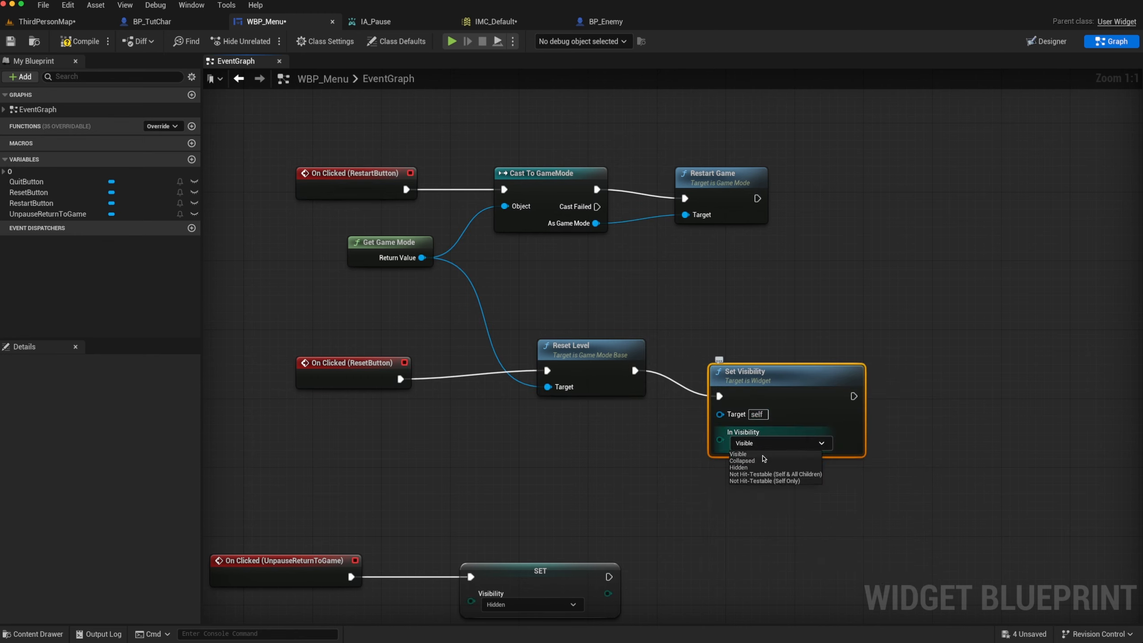
left_click(760, 468)
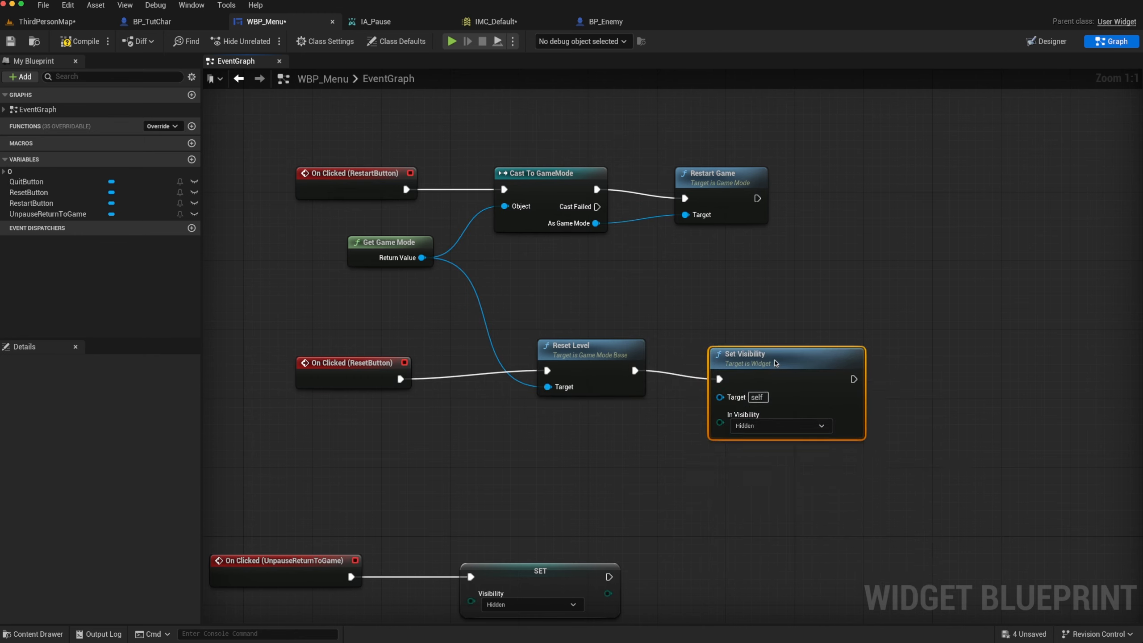